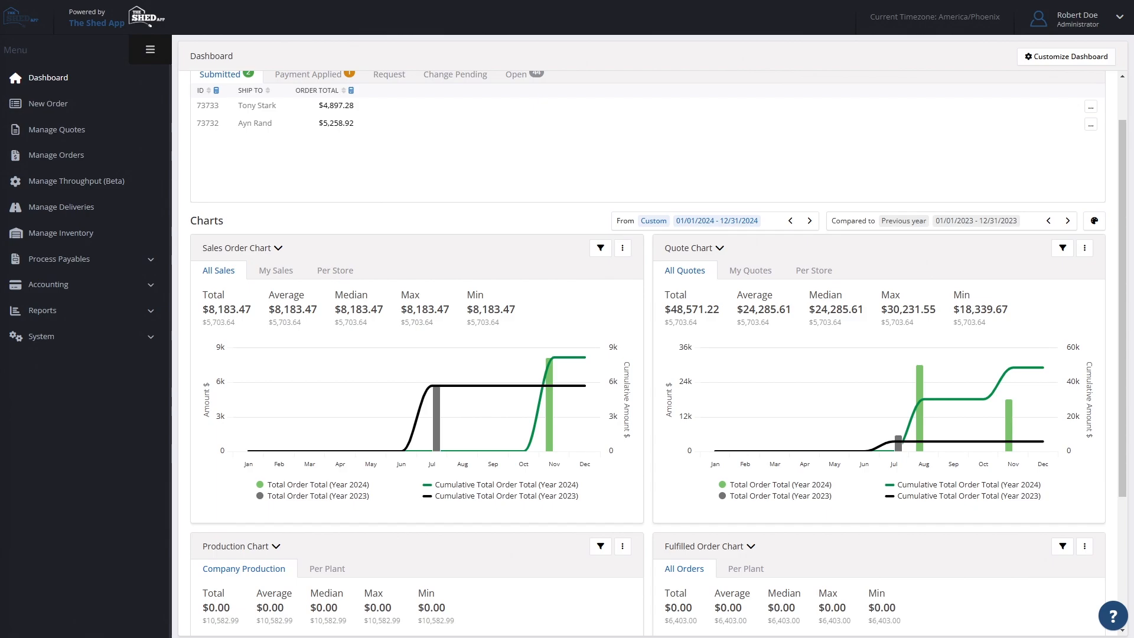
# - View the details of the first submitted order in Orders to Review and close them again
pyautogui.scroll(1, 506, 302)
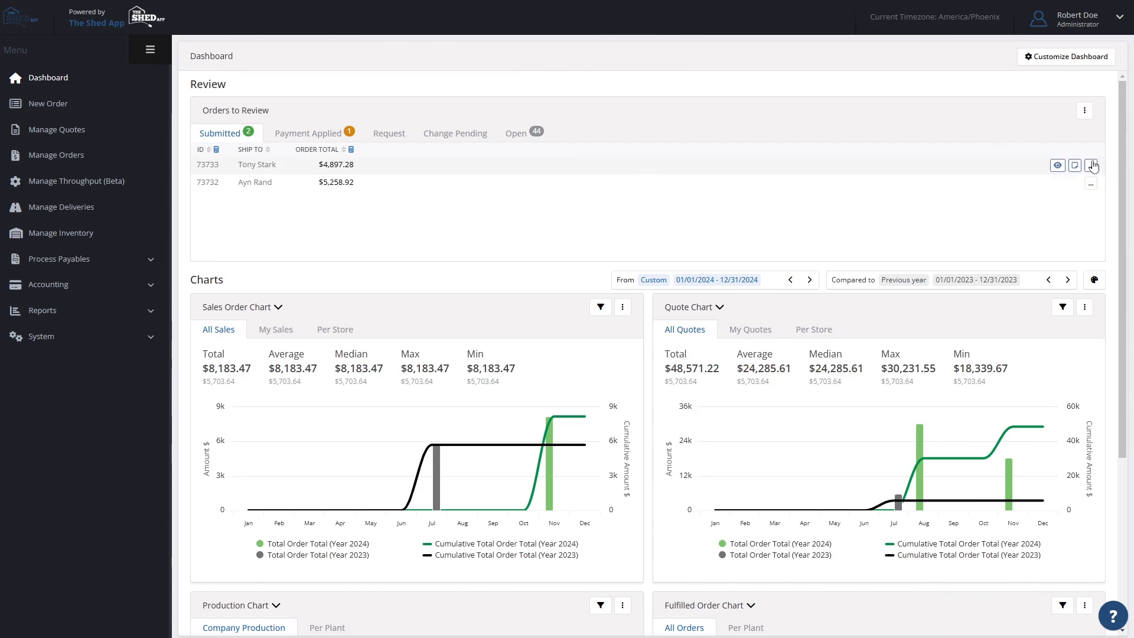
pyautogui.click(1057, 166)
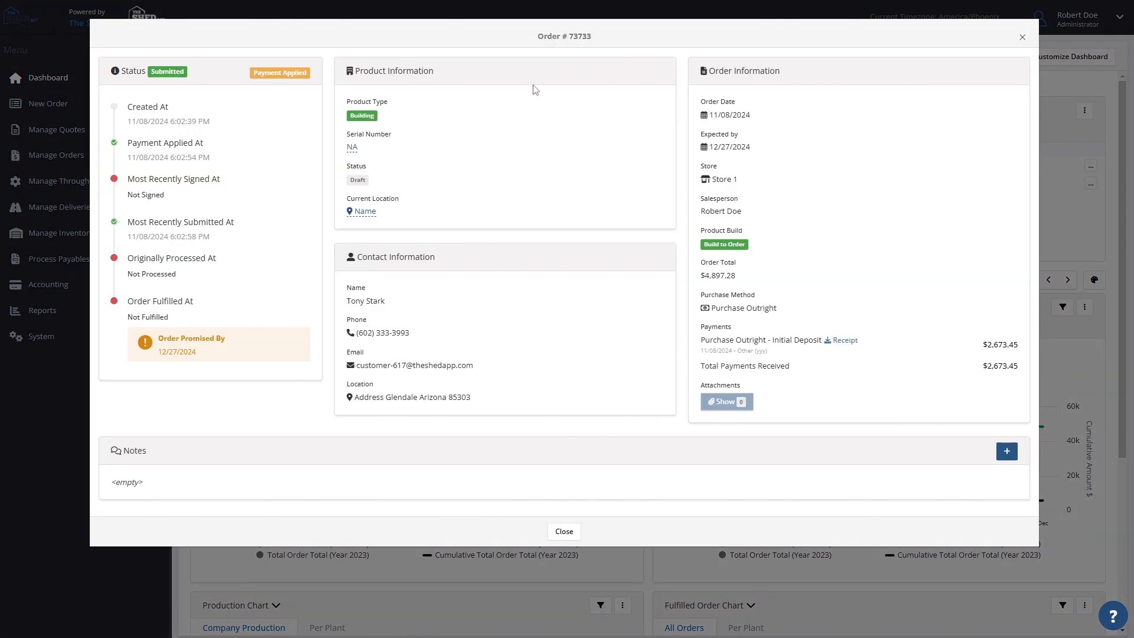
pyautogui.click(1022, 38)
# - Set the charts' period to 01/01/2020 - 12/31/2020 and the comparison period to 01/01/2021 - 12/31/2021
pyautogui.scroll(-2, 552, 341)
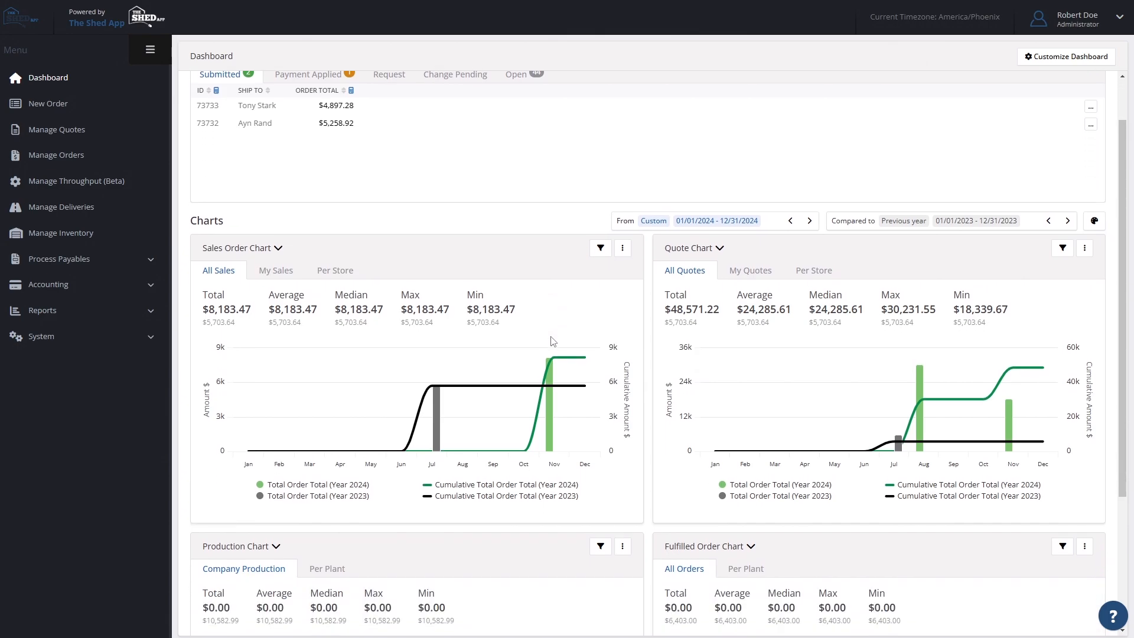
pyautogui.click(790, 162)
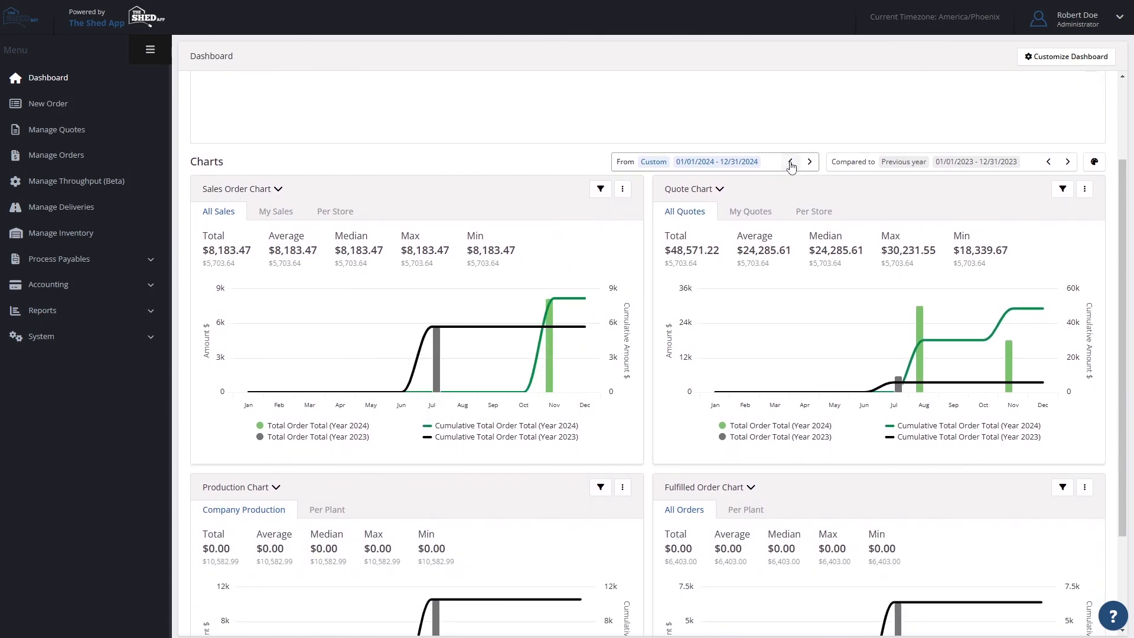
pyautogui.click(791, 163)
pyautogui.click(791, 163)
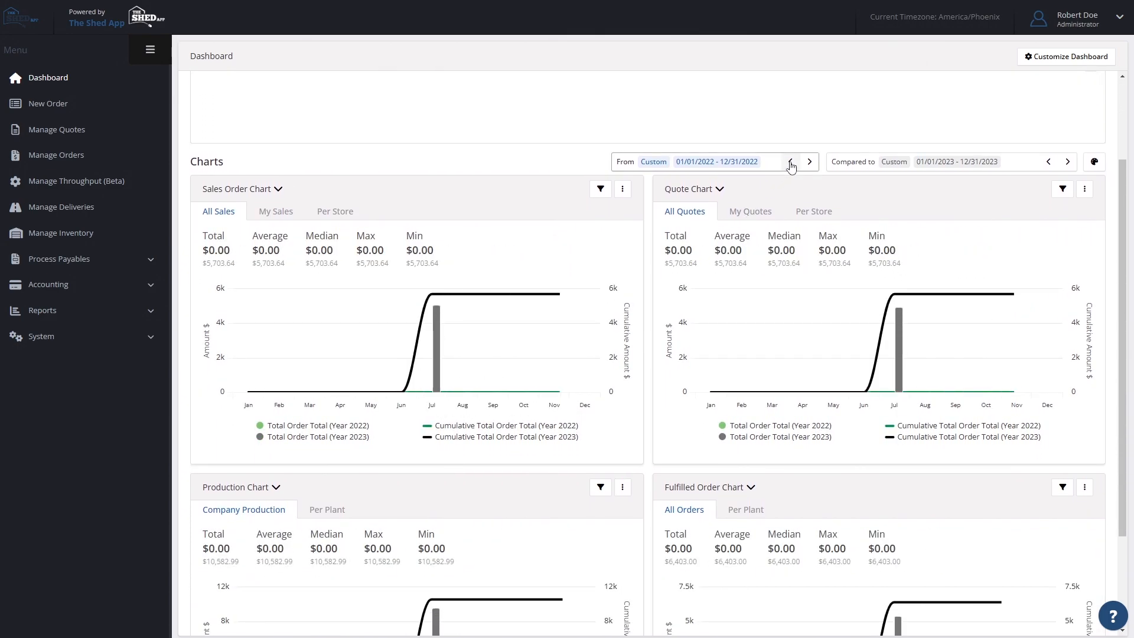
pyautogui.click(791, 163)
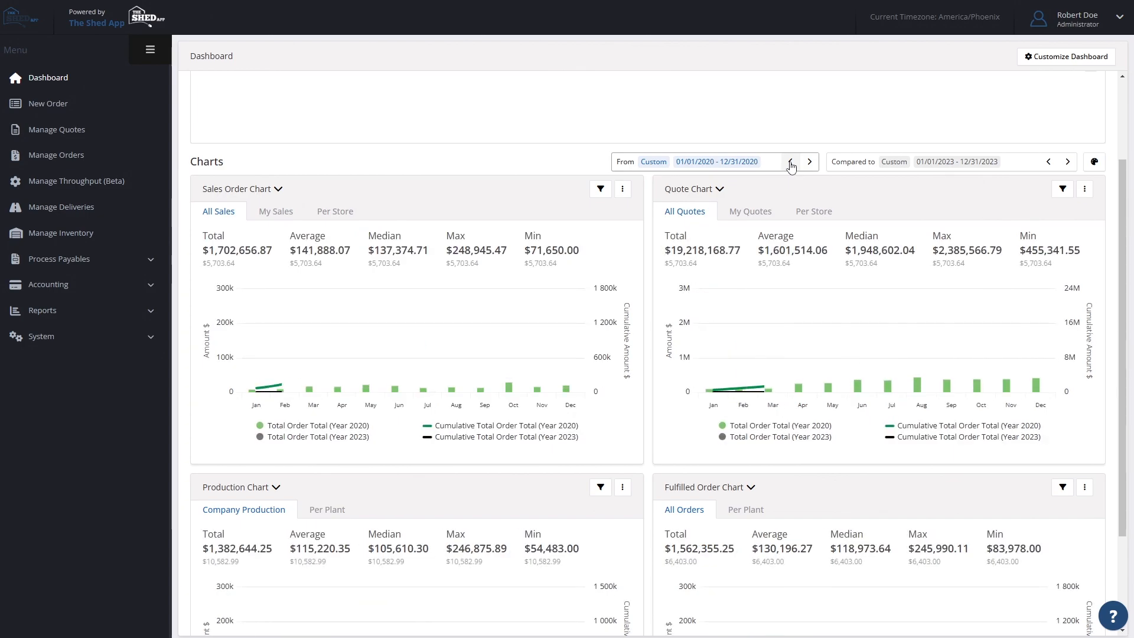
pyautogui.click(1048, 163)
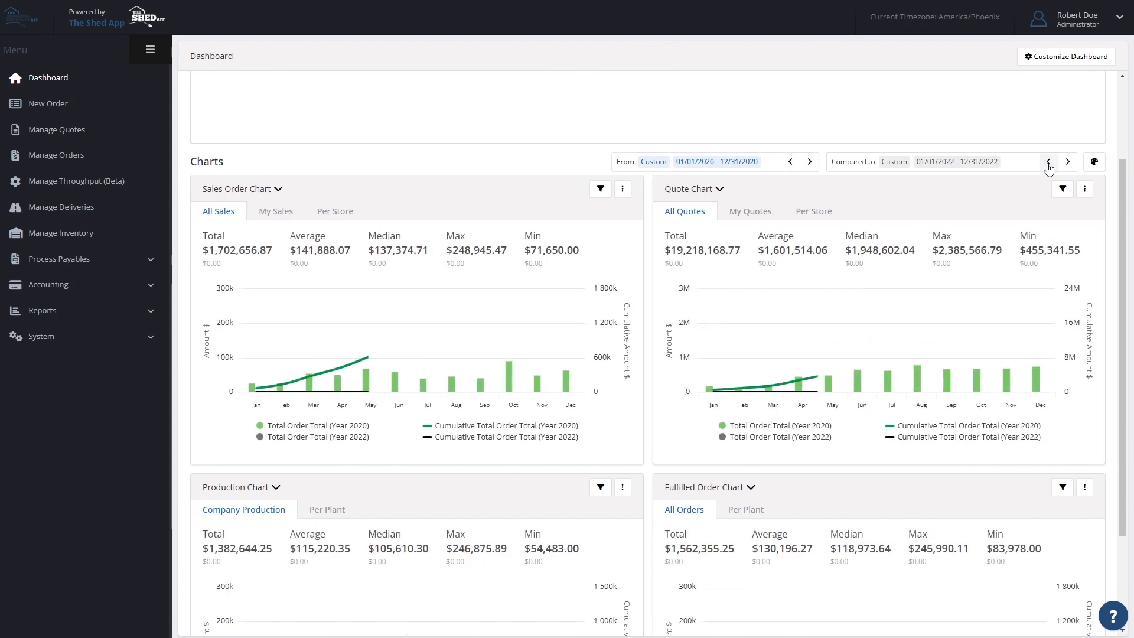
pyautogui.click(1048, 163)
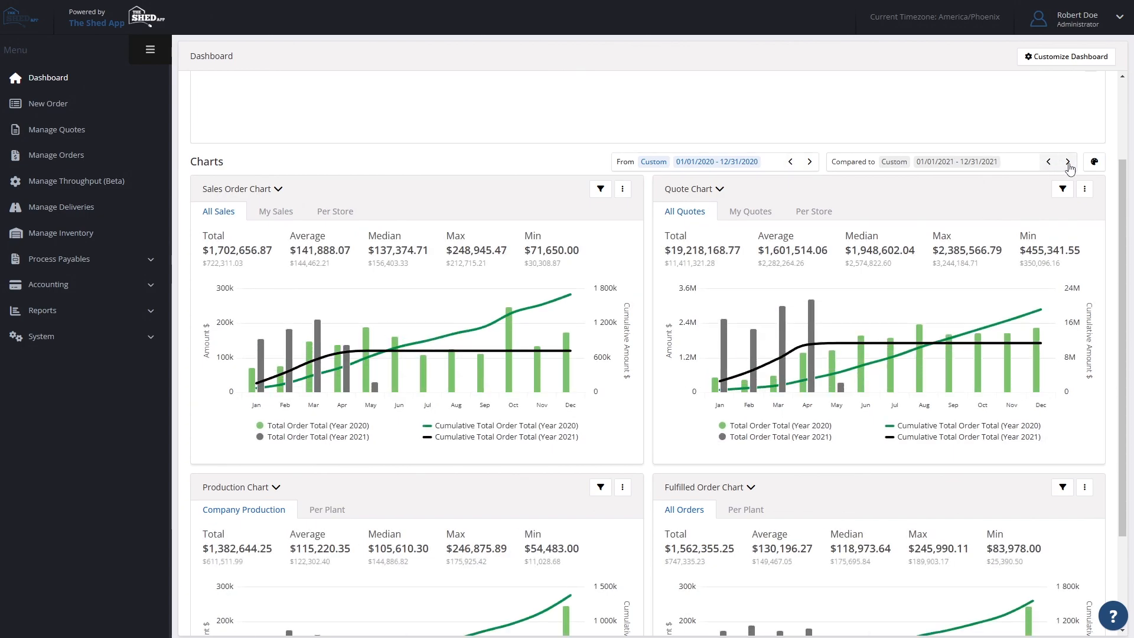
# - Return the charts' period to 01/01/2024 - 12/31/2024, compared to 01/01/2023 - 12/31/2023
pyautogui.click(1068, 162)
pyautogui.click(812, 168)
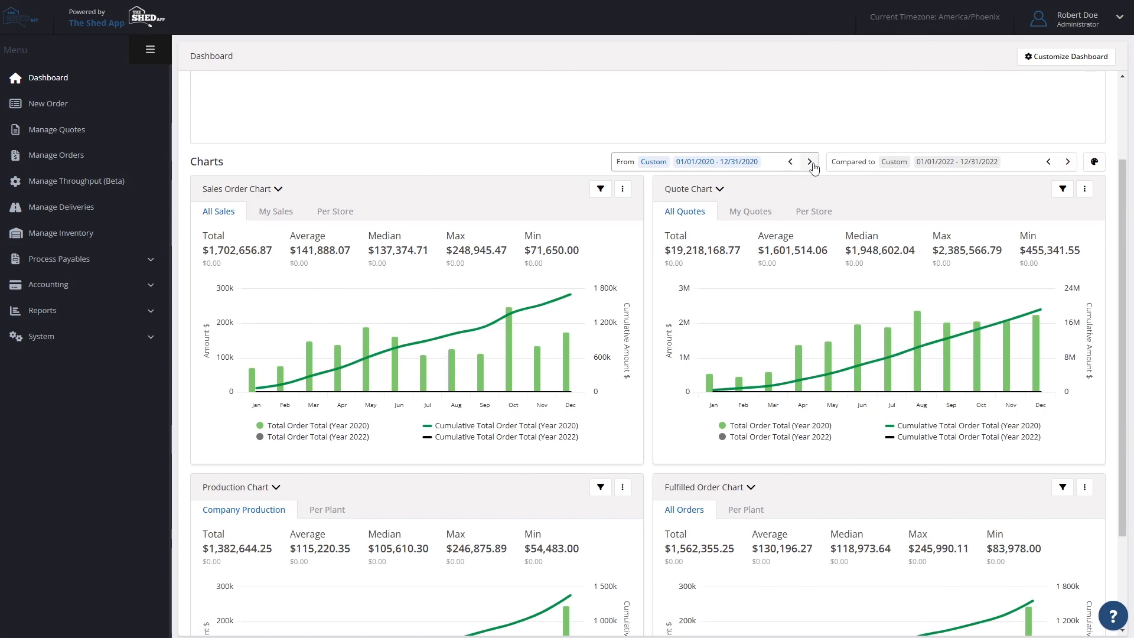
pyautogui.click(813, 169)
pyautogui.click(814, 169)
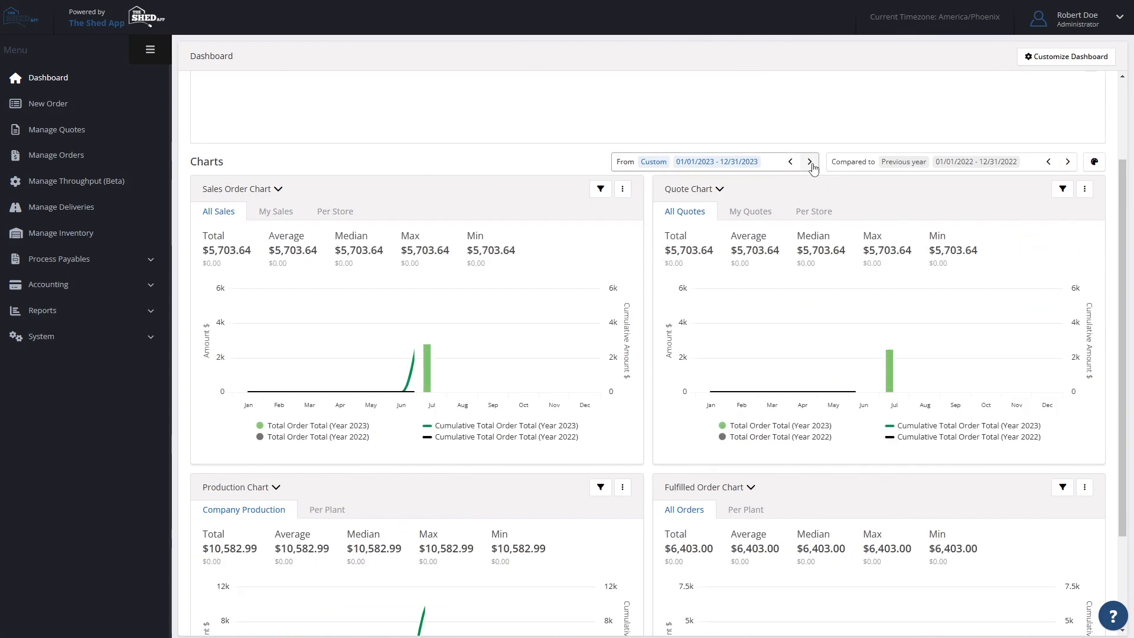
pyautogui.click(813, 168)
pyautogui.click(1066, 164)
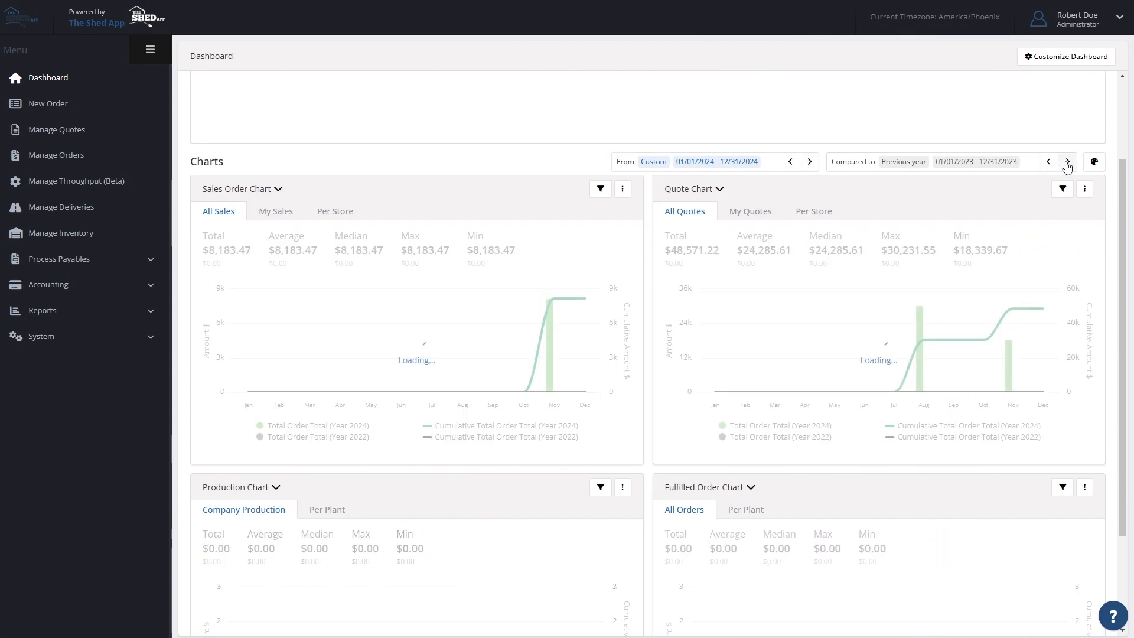
# - Customize the dashboard's chart order to Quote, Processed Sale, Fulfilled Sale and Production, and save it
pyautogui.click(1063, 58)
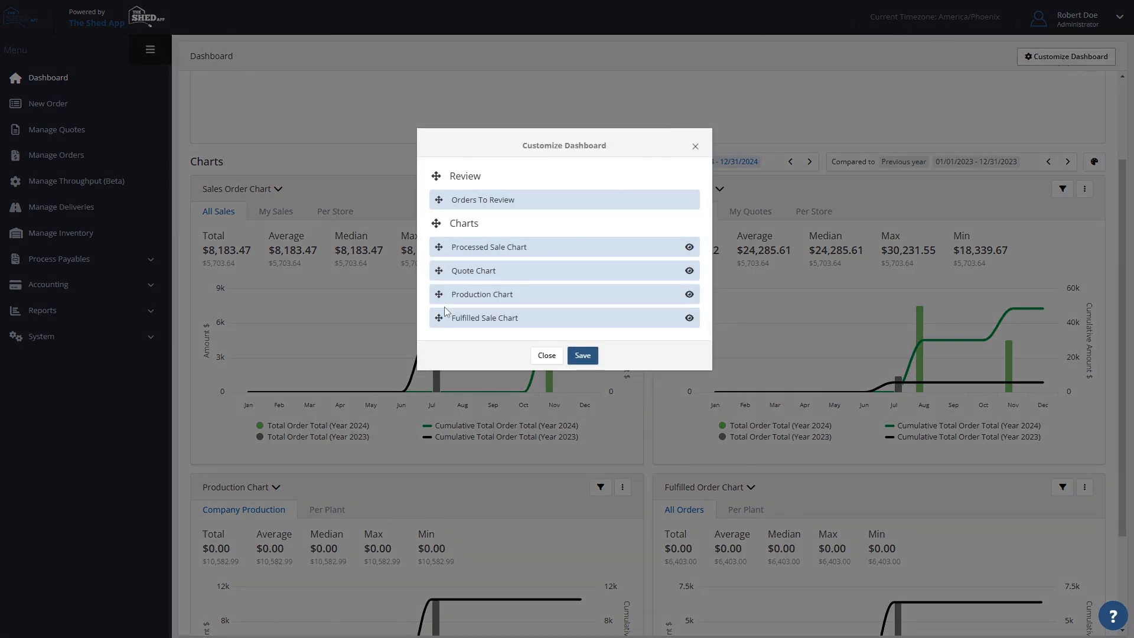
pyautogui.moveTo(438, 294); pyautogui.dragTo(438, 273)
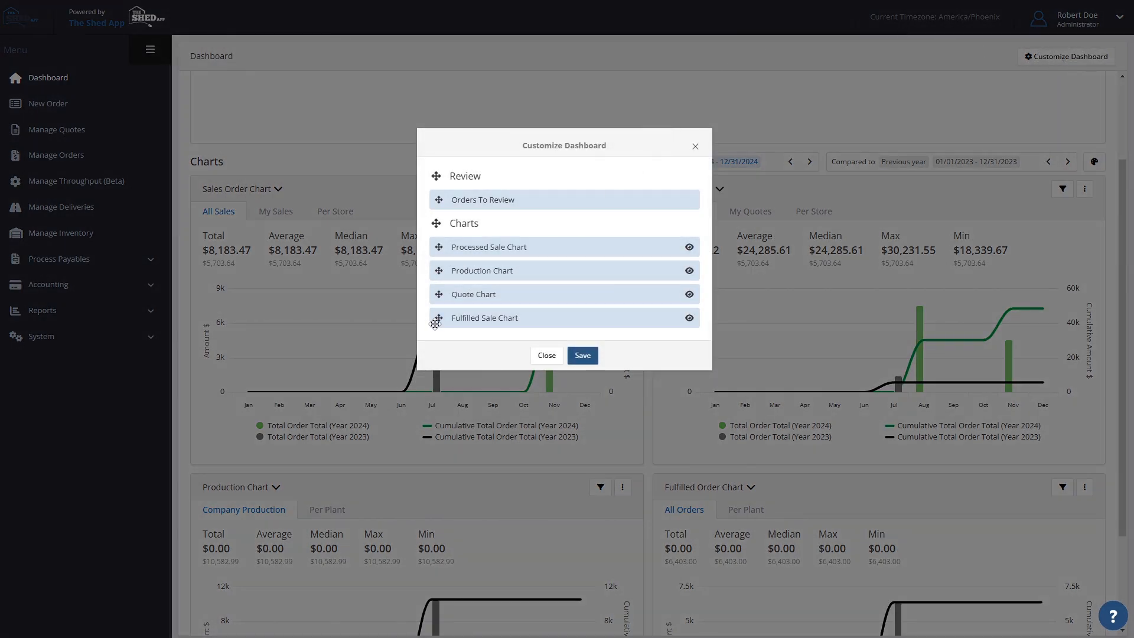
pyautogui.moveTo(435, 323); pyautogui.dragTo(438, 247)
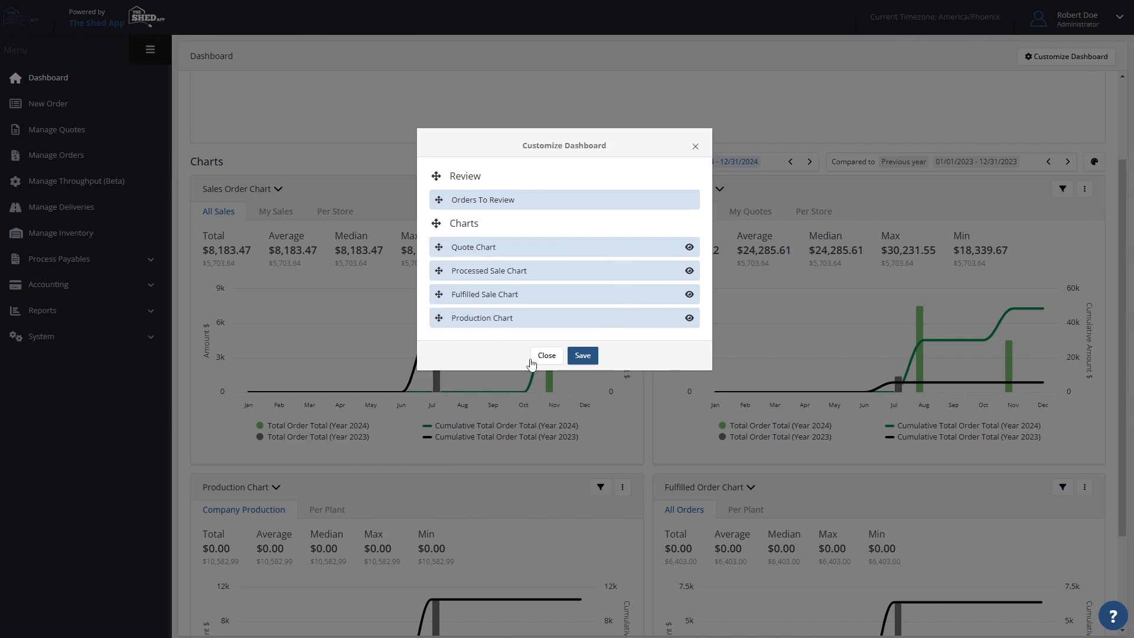
pyautogui.click(588, 355)
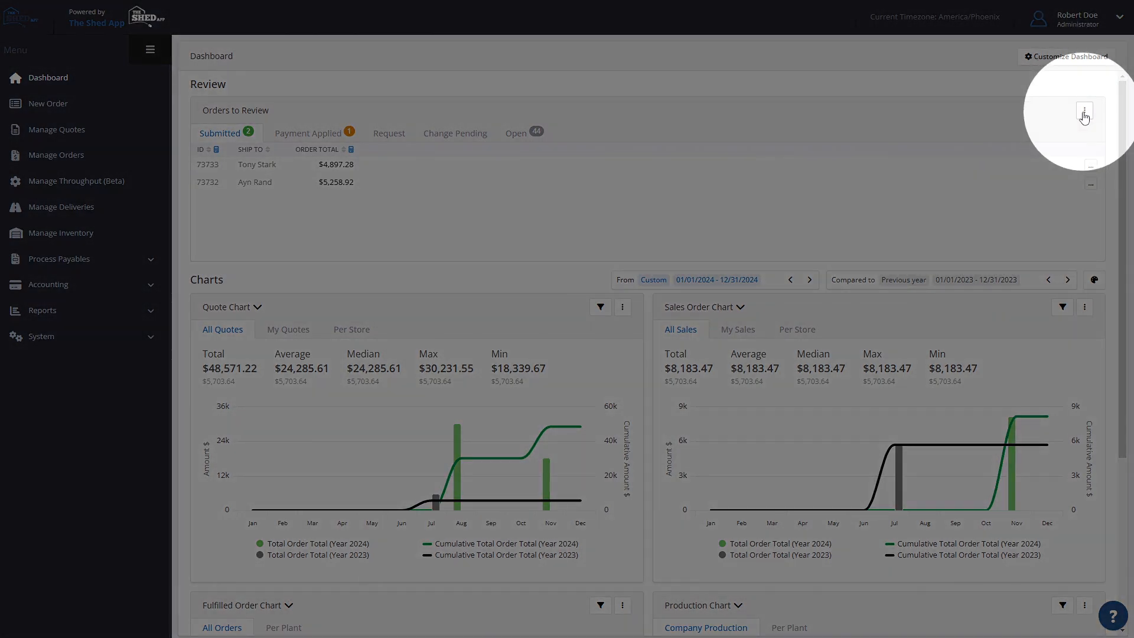
# - Examine the view, column and filter options for Orders to Review, and look over the rearranged charts
pyautogui.click(1083, 113)
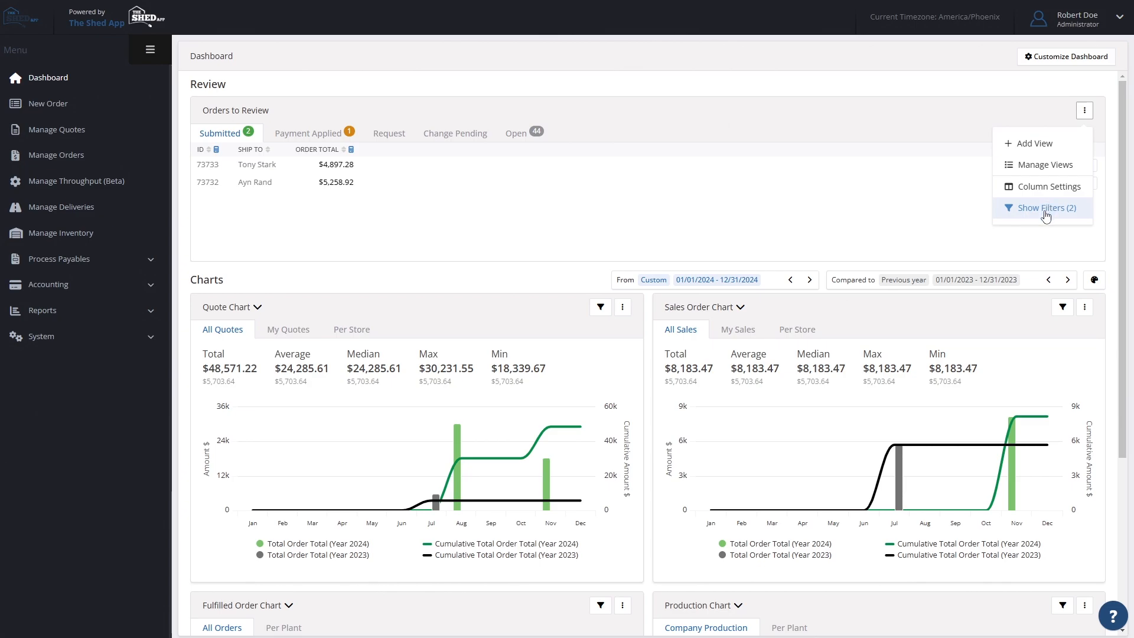
pyautogui.click(998, 115)
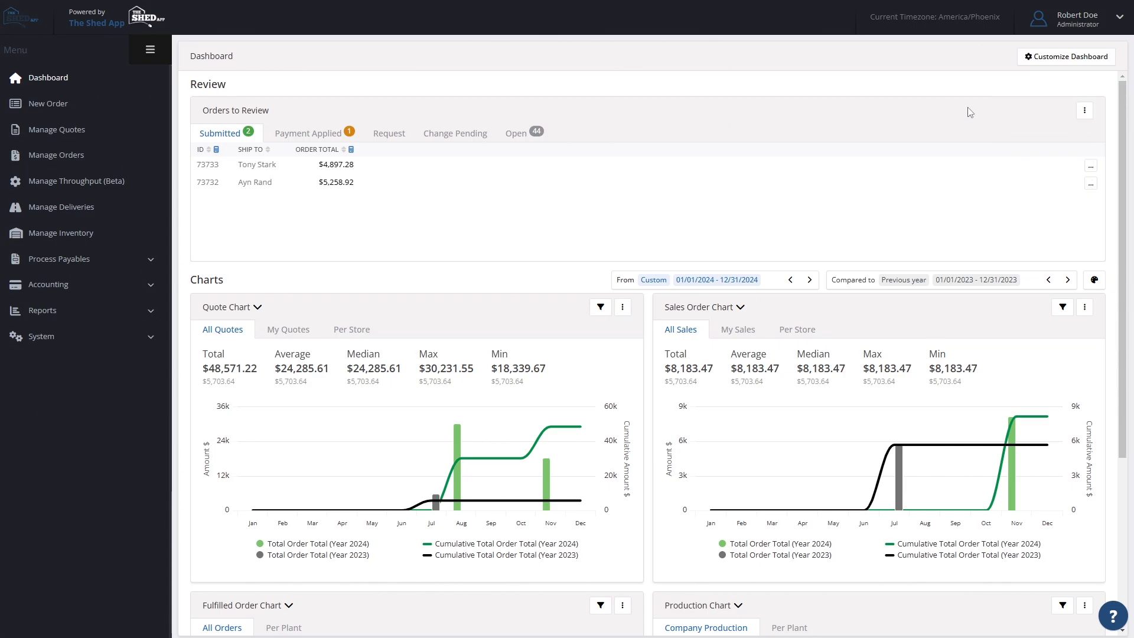
pyautogui.scroll(-2, 558, 216)
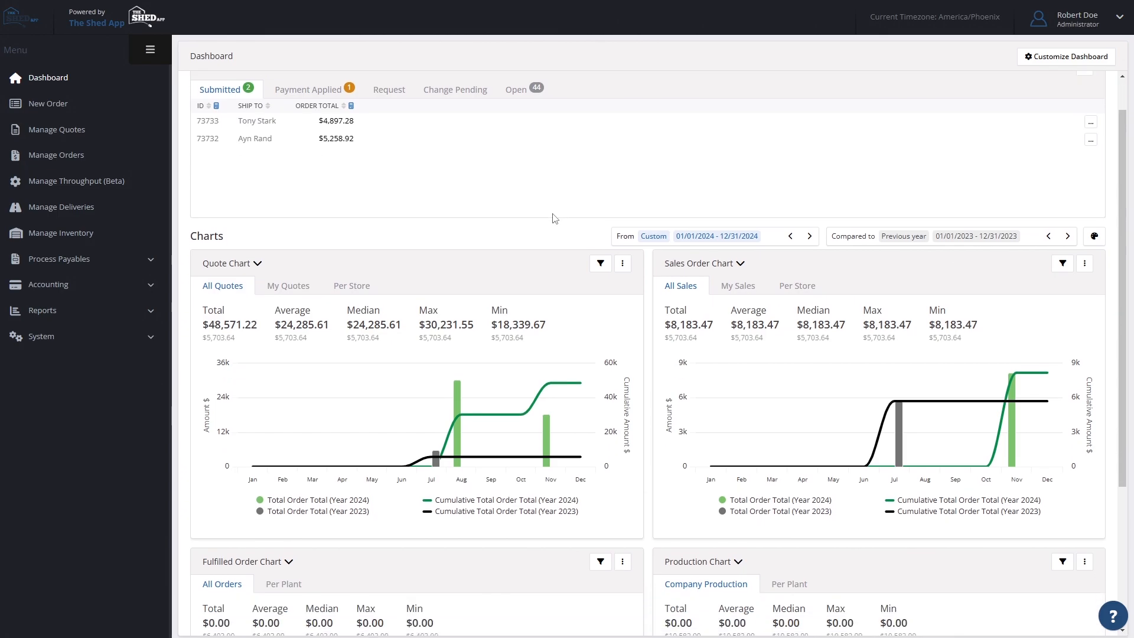
pyautogui.scroll(-1, 555, 219)
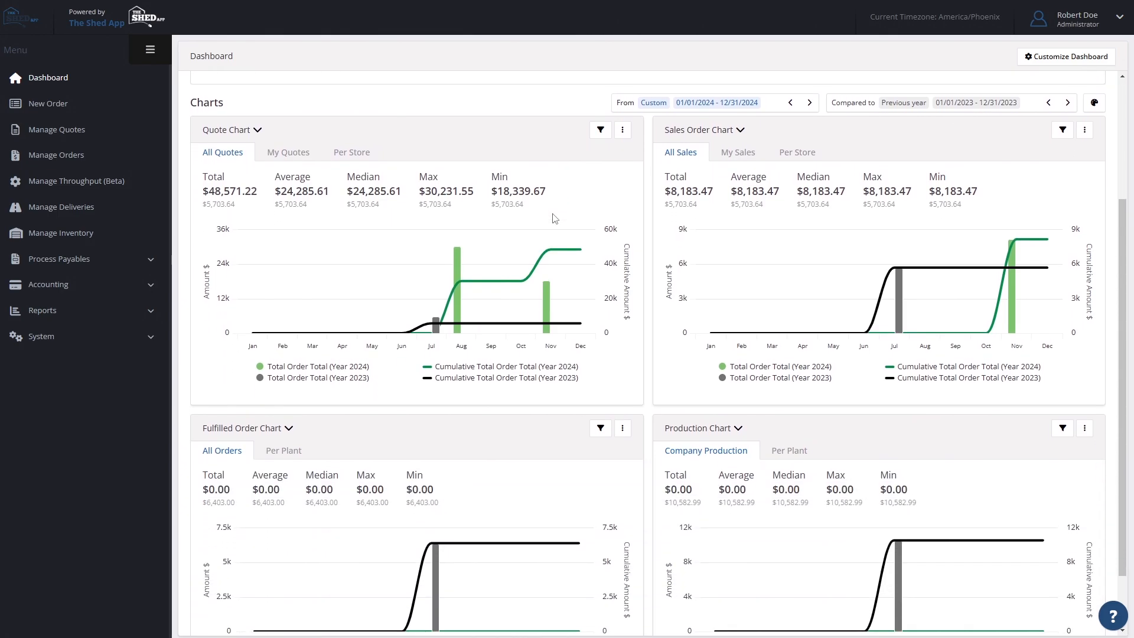
pyautogui.scroll(-1, 555, 219)
pyautogui.scroll(1, 555, 218)
pyautogui.scroll(1, 555, 218)
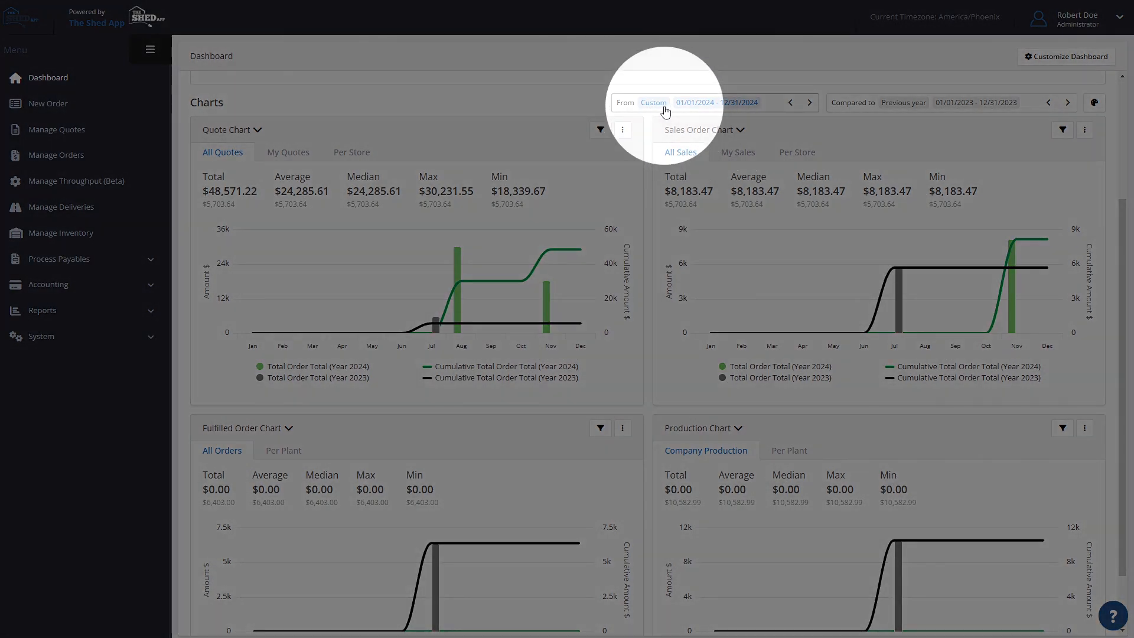
# - Set the charts' From period to This year
pyautogui.click(666, 110)
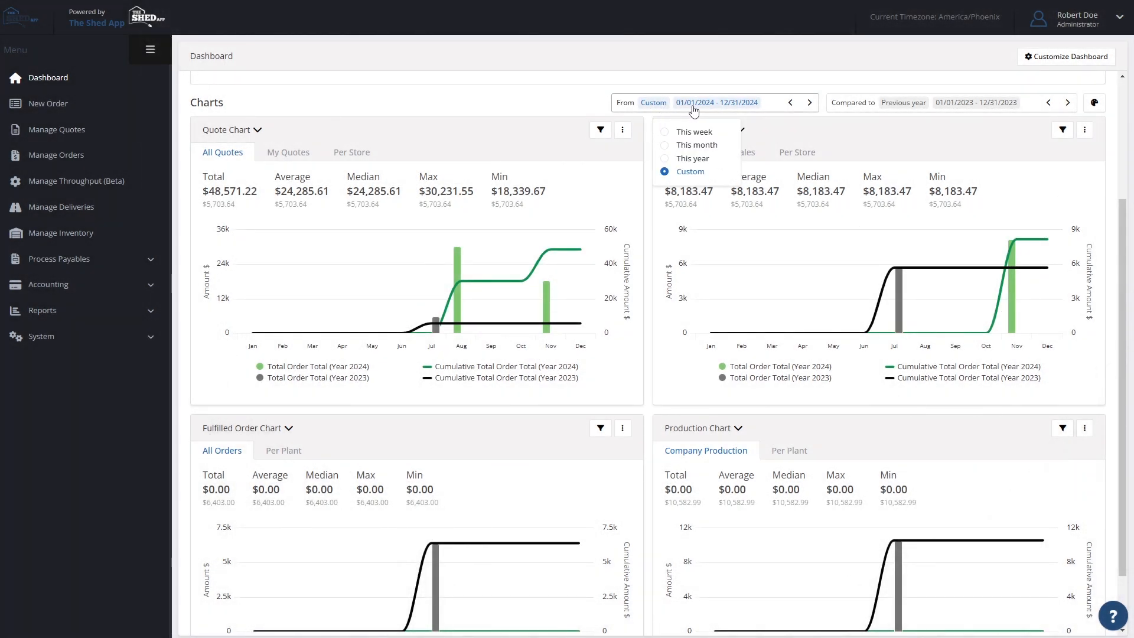
pyautogui.click(694, 110)
pyautogui.click(694, 111)
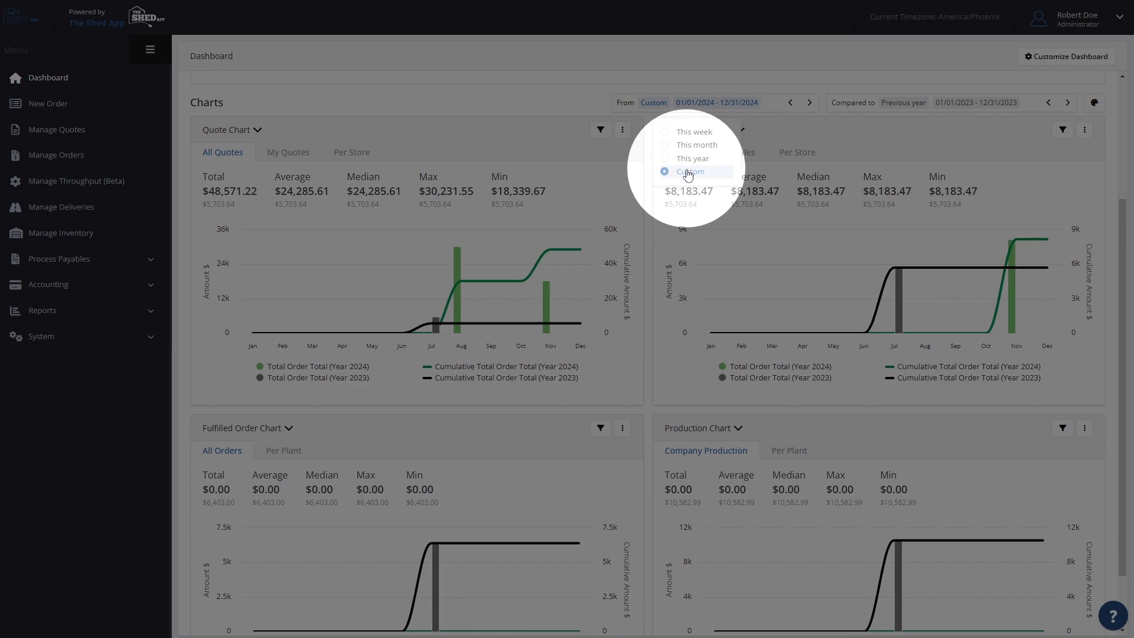
pyautogui.click(691, 159)
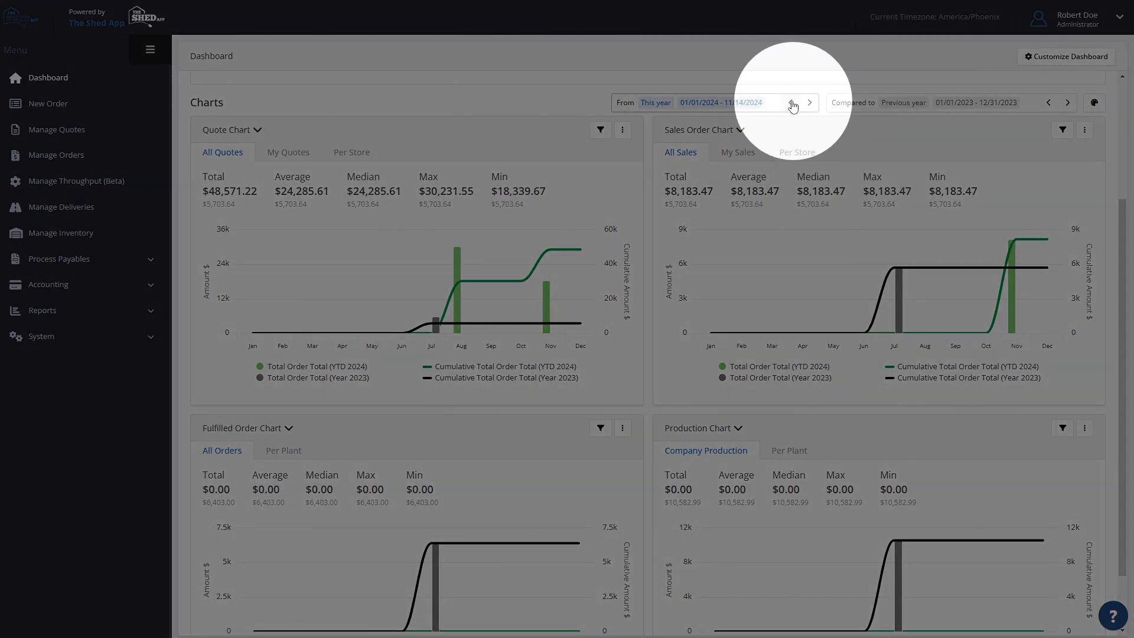
# - Set the charts' period to 01/01/2021 - 12/31/2021 and the comparison period to 01/01/2020 - 12/31/2020
pyautogui.click(791, 102)
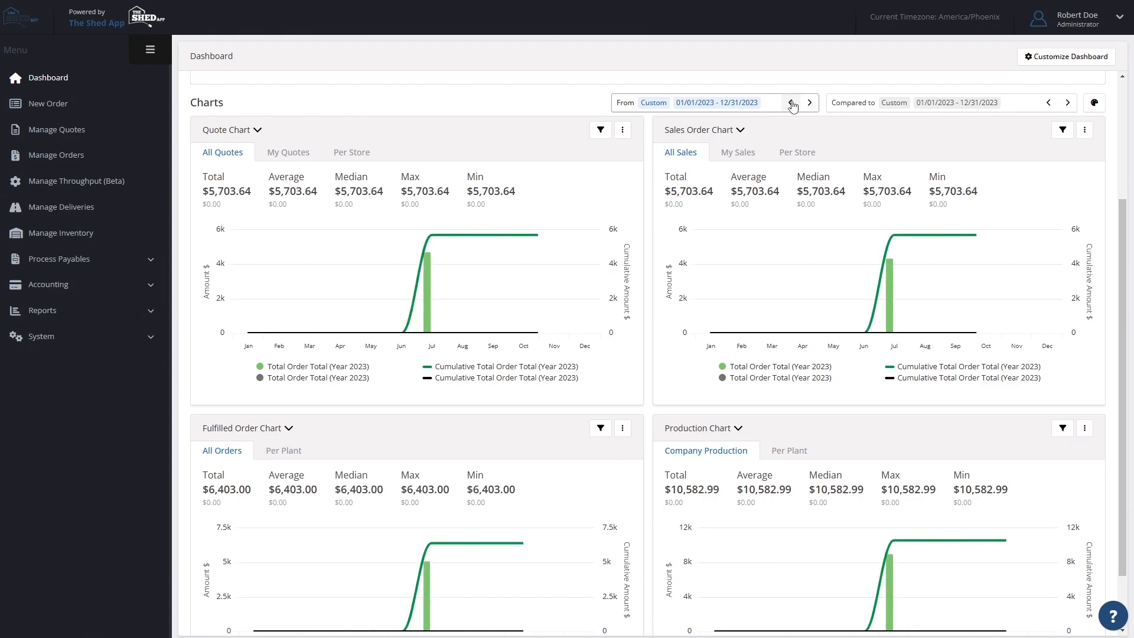
pyautogui.click(791, 103)
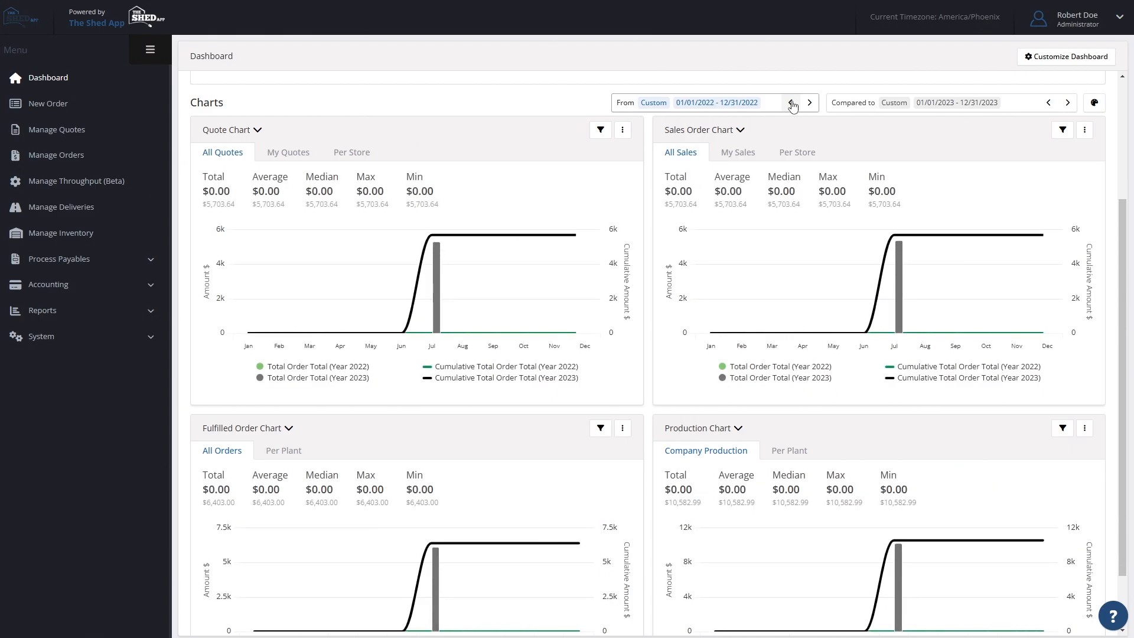
pyautogui.click(791, 103)
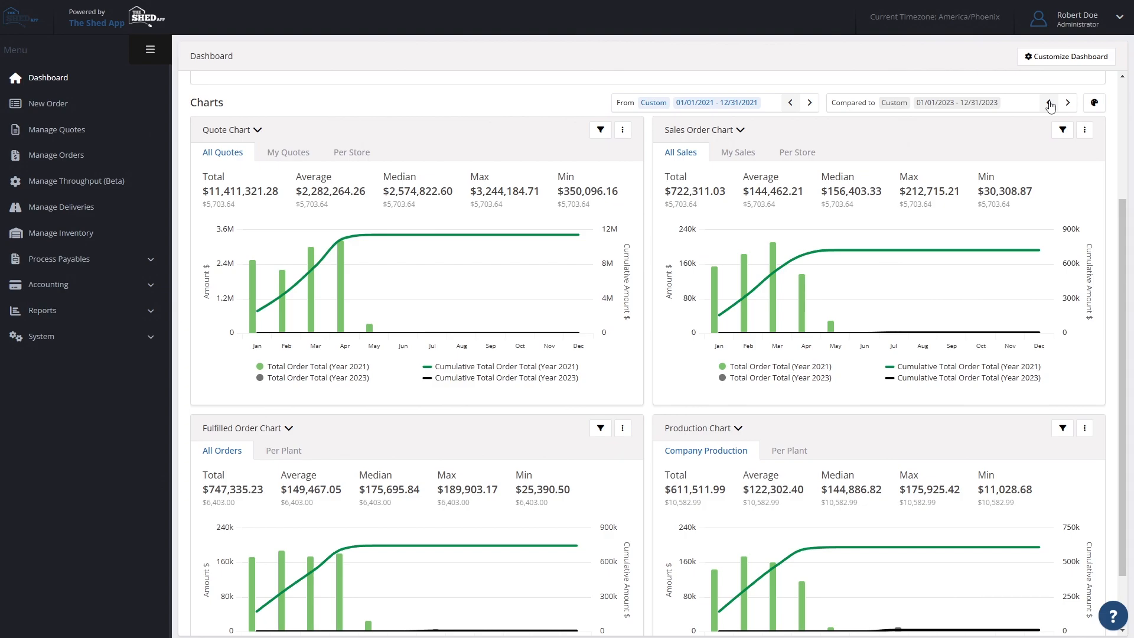
pyautogui.click(1050, 103)
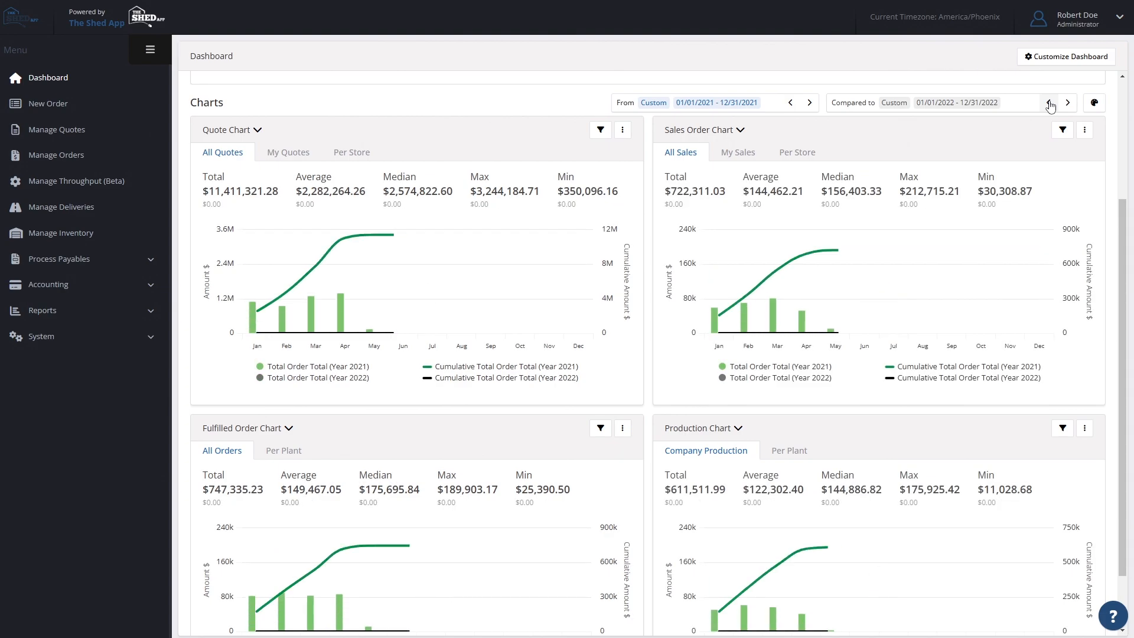
pyautogui.click(1049, 103)
pyautogui.click(1050, 103)
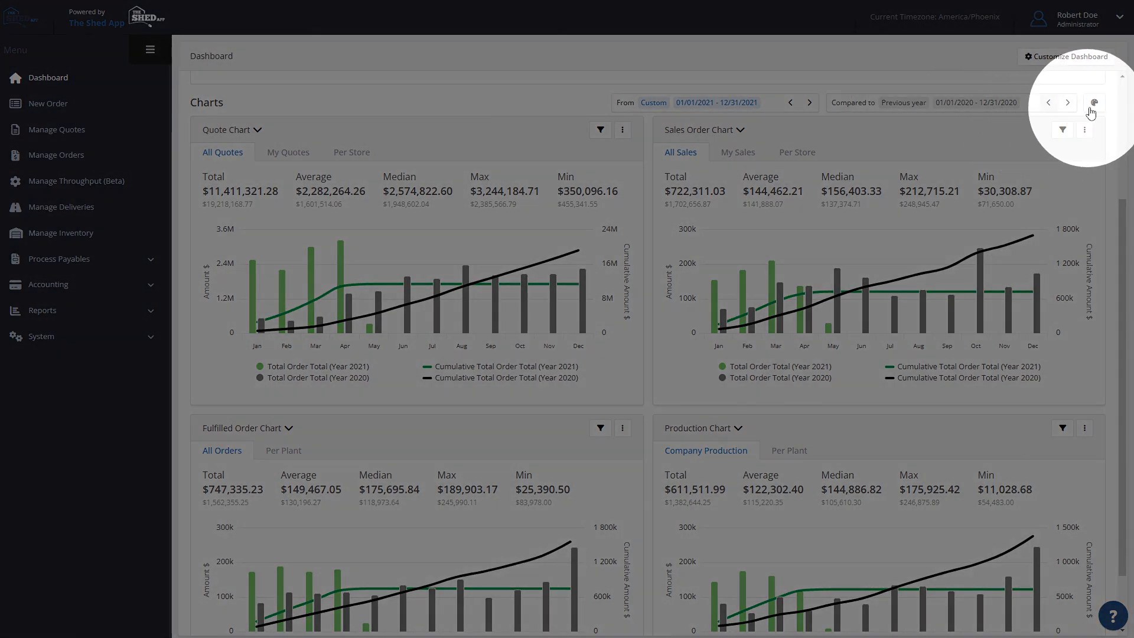
# - In the chart colors, try #7AC36A and #C7997F for Cumulative (Prior) in the Secondary scheme
pyautogui.click(1094, 104)
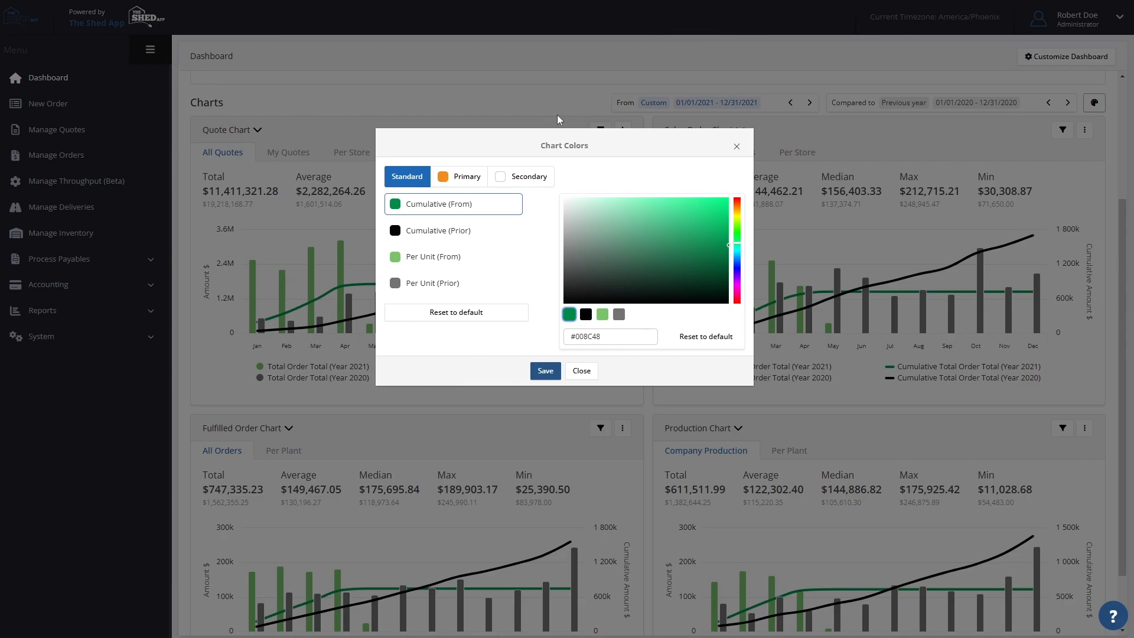
pyautogui.click(467, 178)
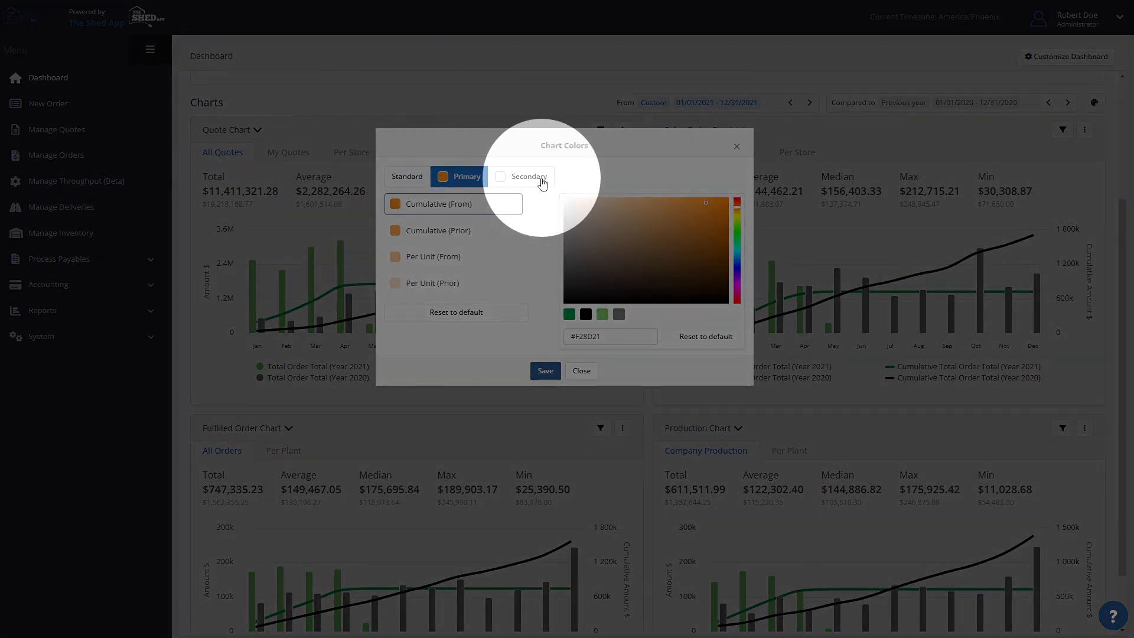
pyautogui.click(535, 180)
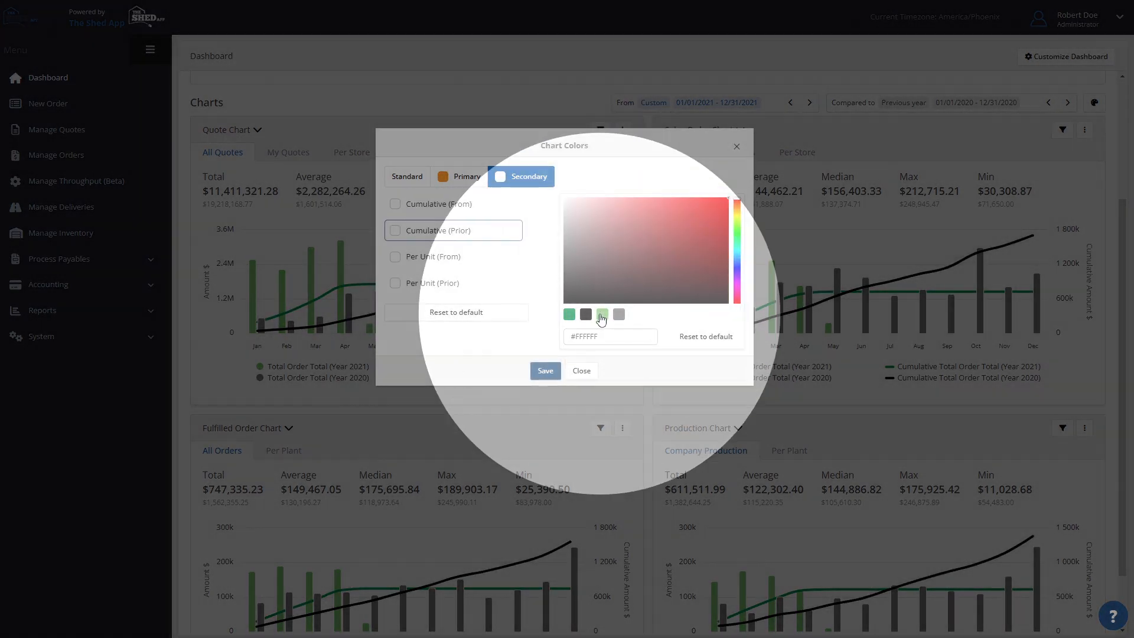
pyautogui.click(602, 315)
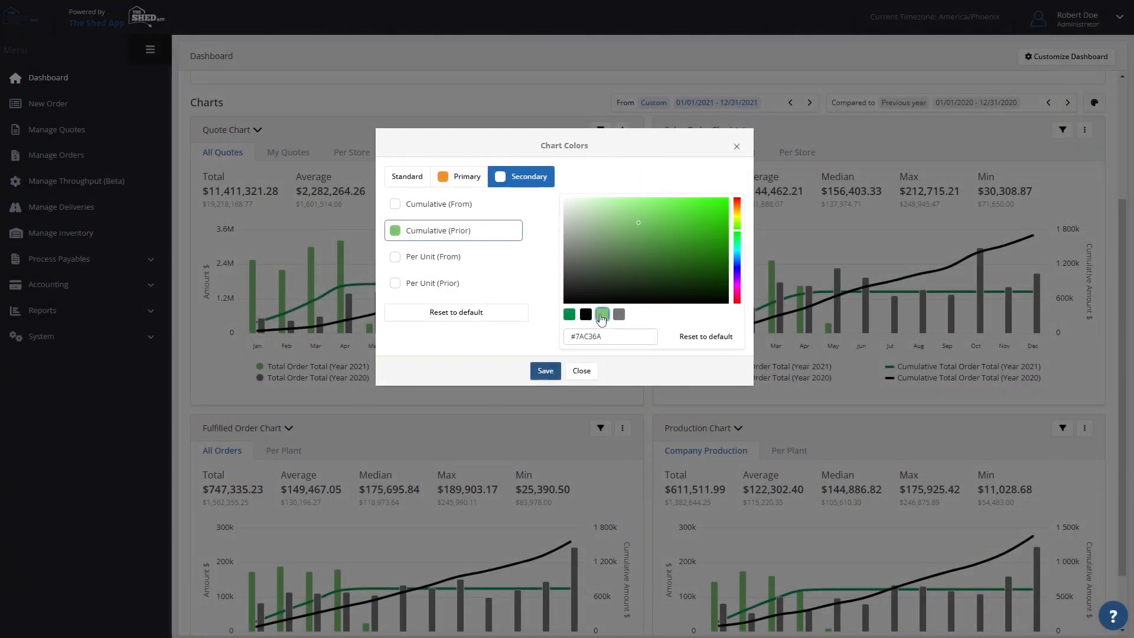
pyautogui.click(698, 247)
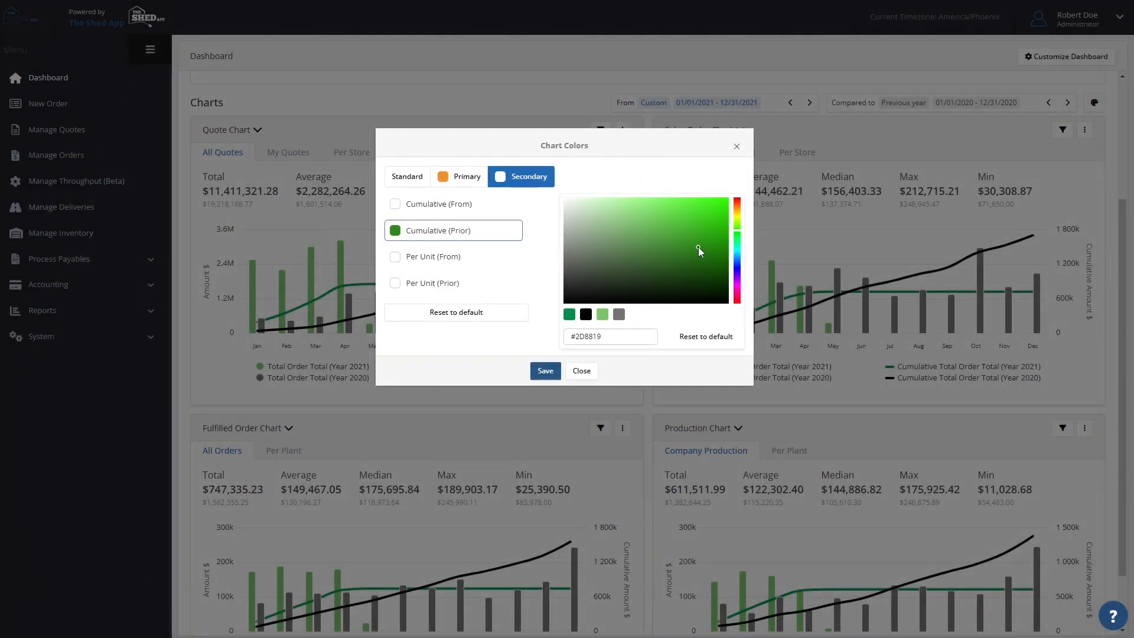
pyautogui.click(623, 221)
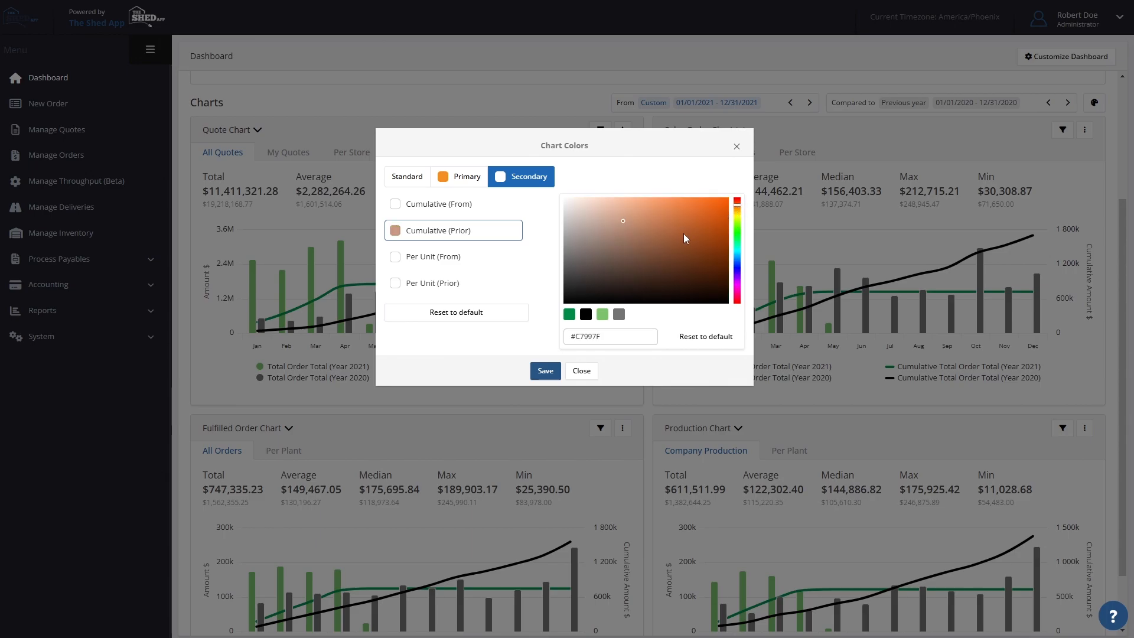
pyautogui.click(699, 208)
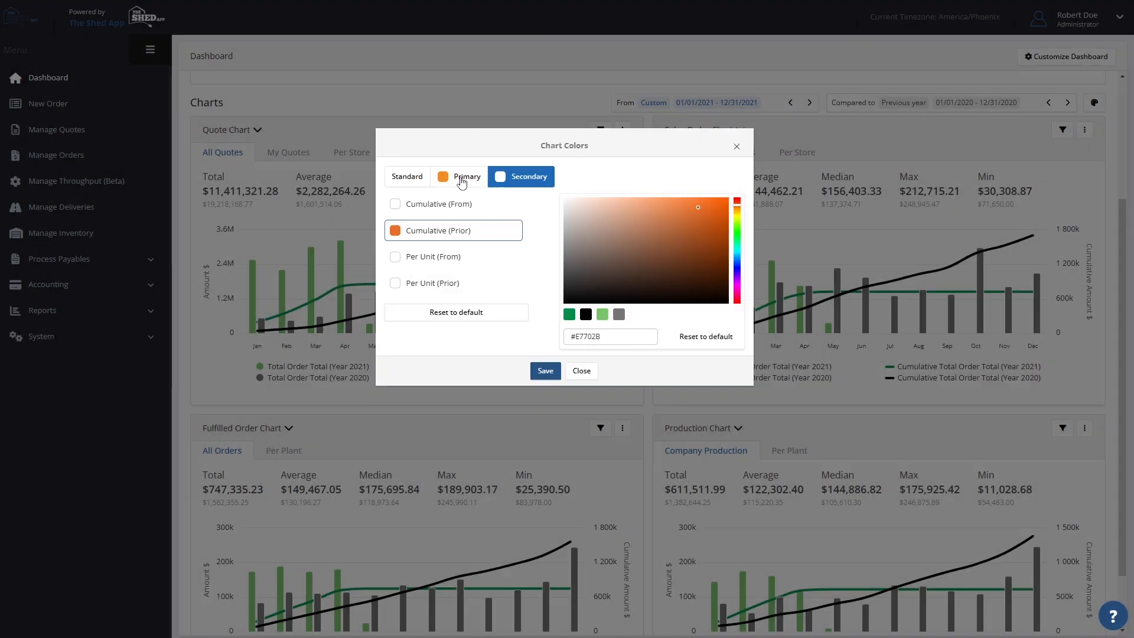
# - Apply the Primary color scheme to the charts and save it
pyautogui.click(462, 179)
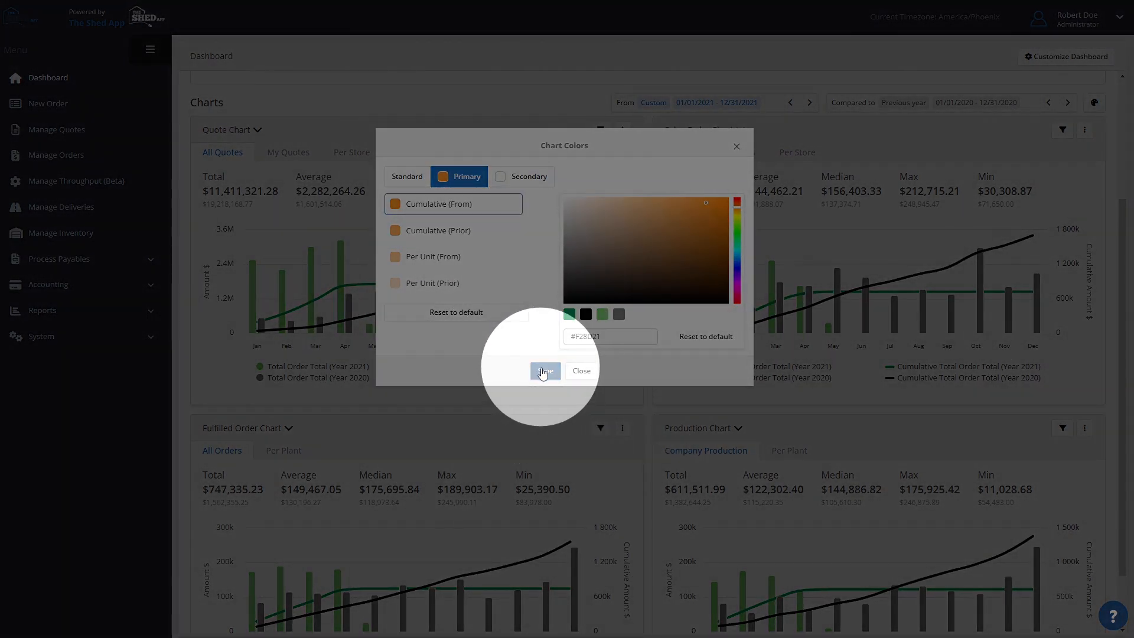
pyautogui.click(539, 370)
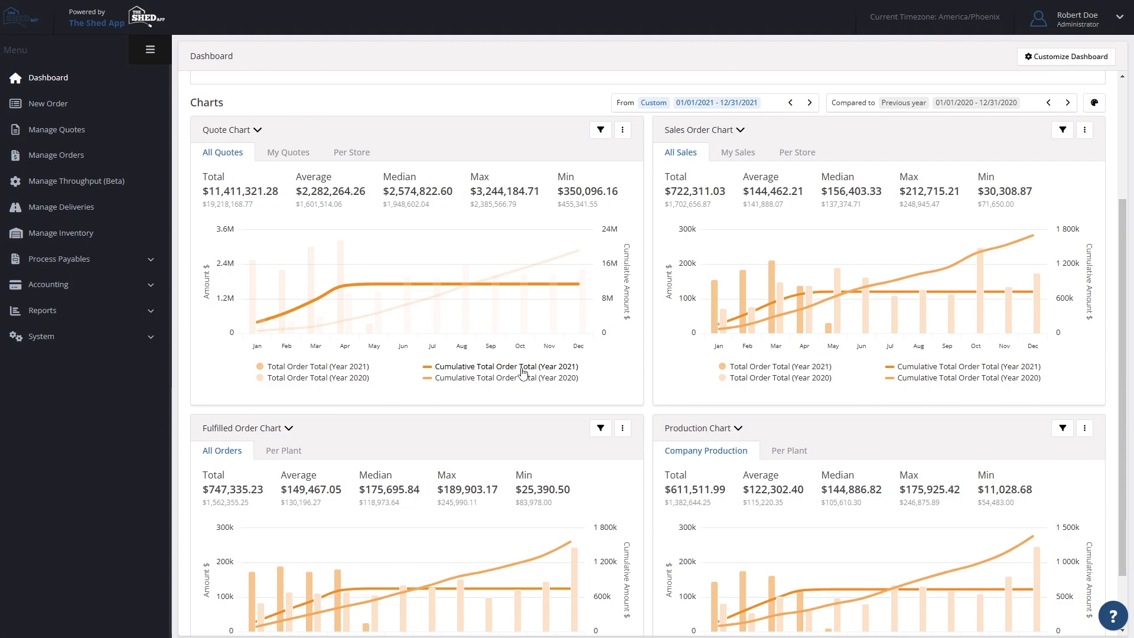
pyautogui.moveTo(381, 331)
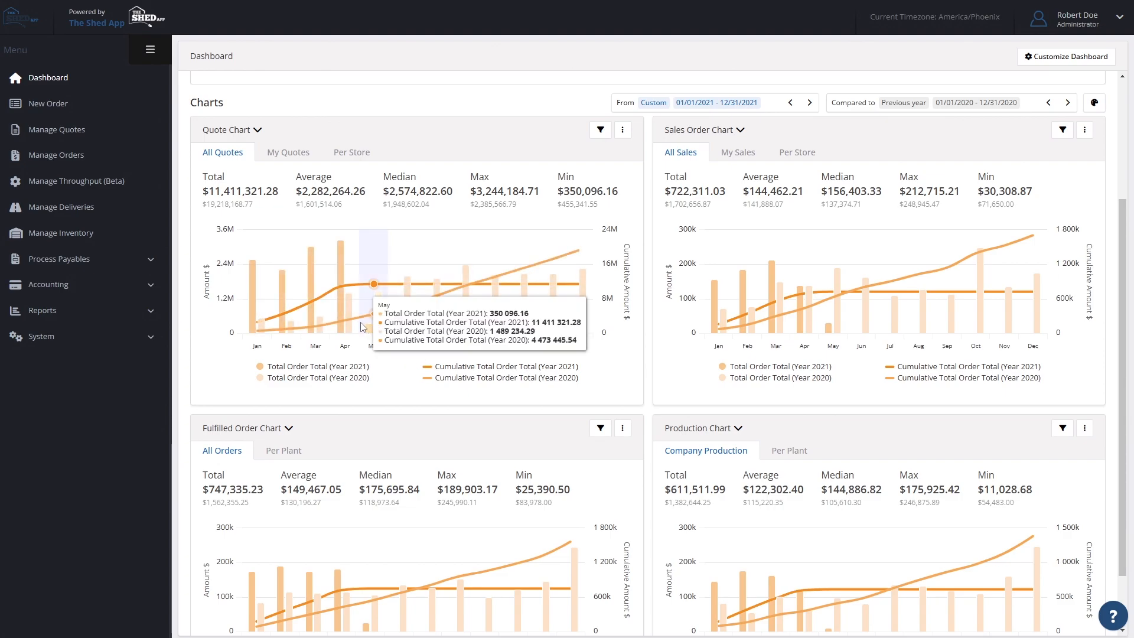
# - Hide the Quote Chart's Year 2021 total and cumulative order total series and show them again
pyautogui.click(256, 135)
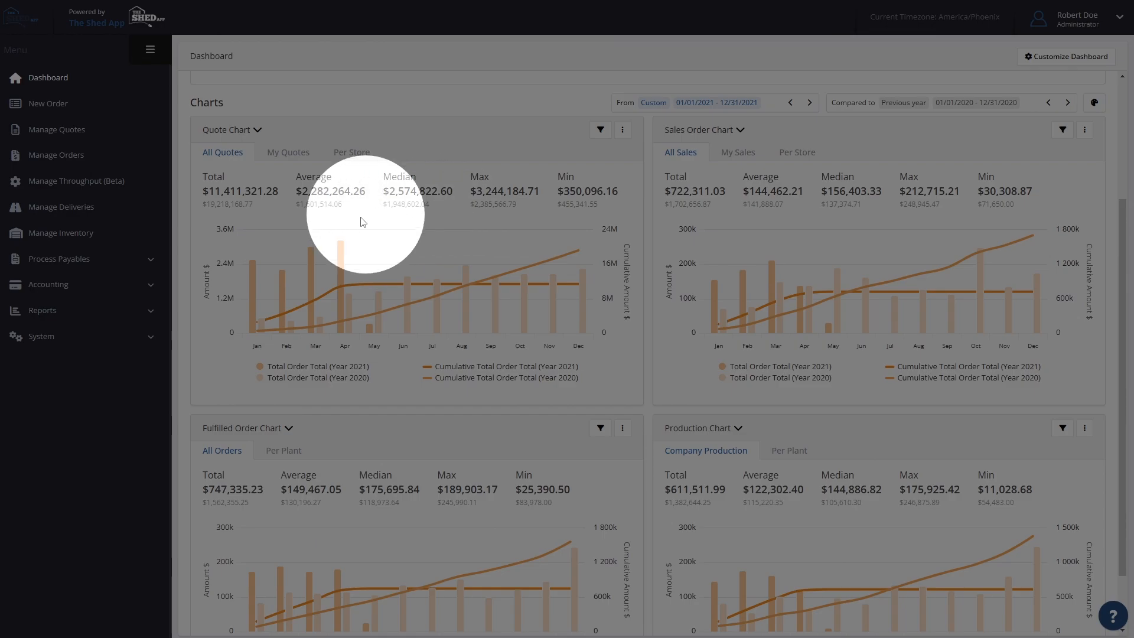
pyautogui.click(318, 373)
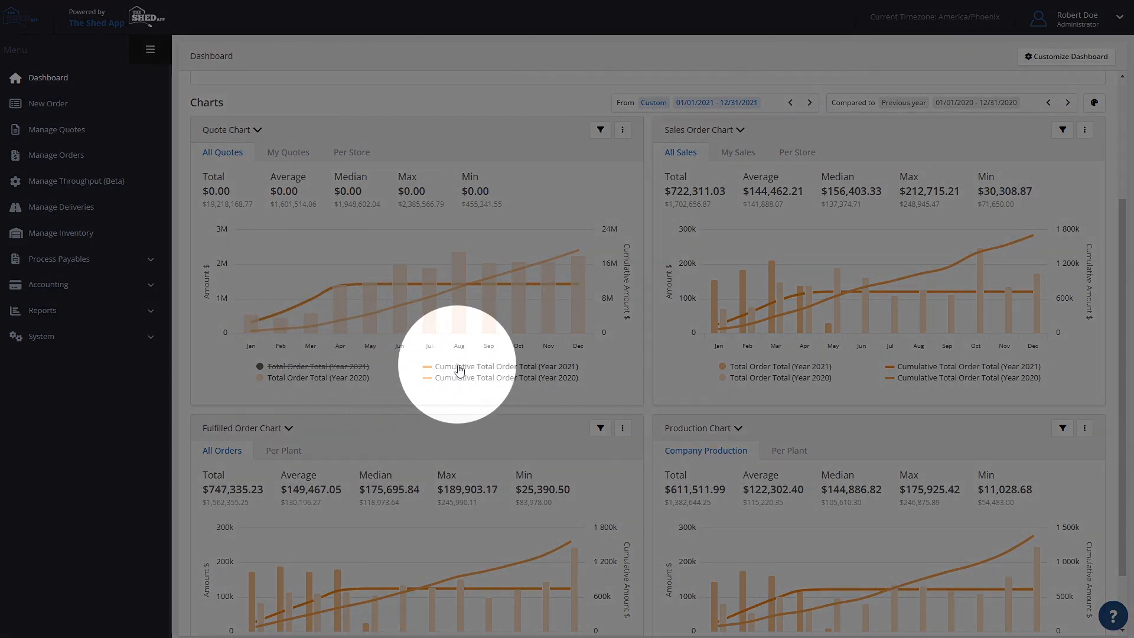
pyautogui.click(459, 369)
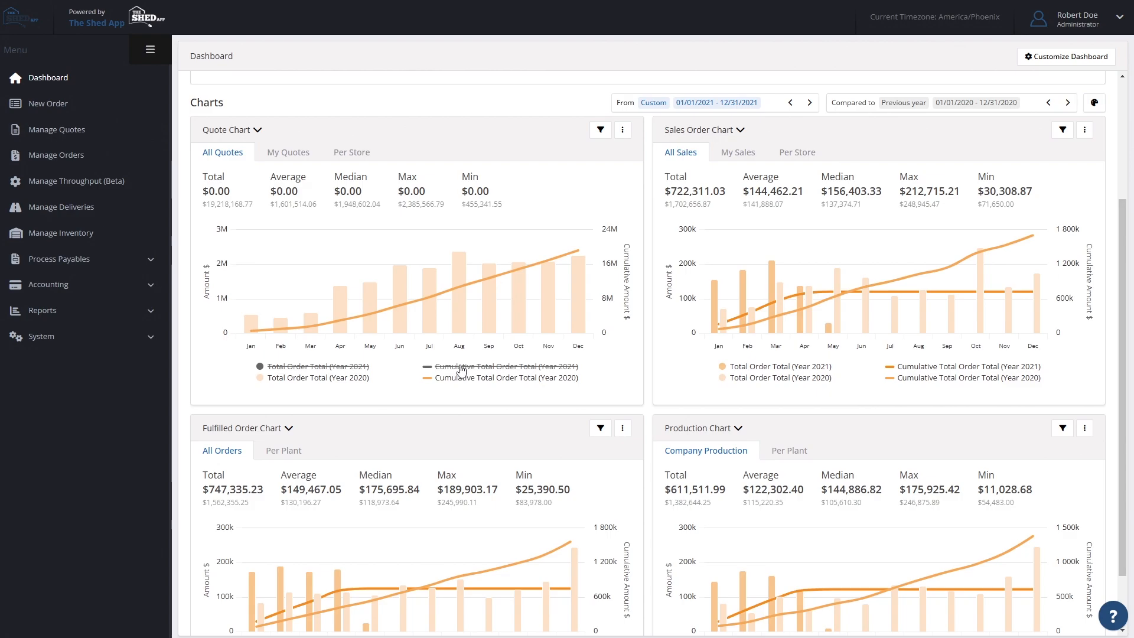
pyautogui.click(460, 368)
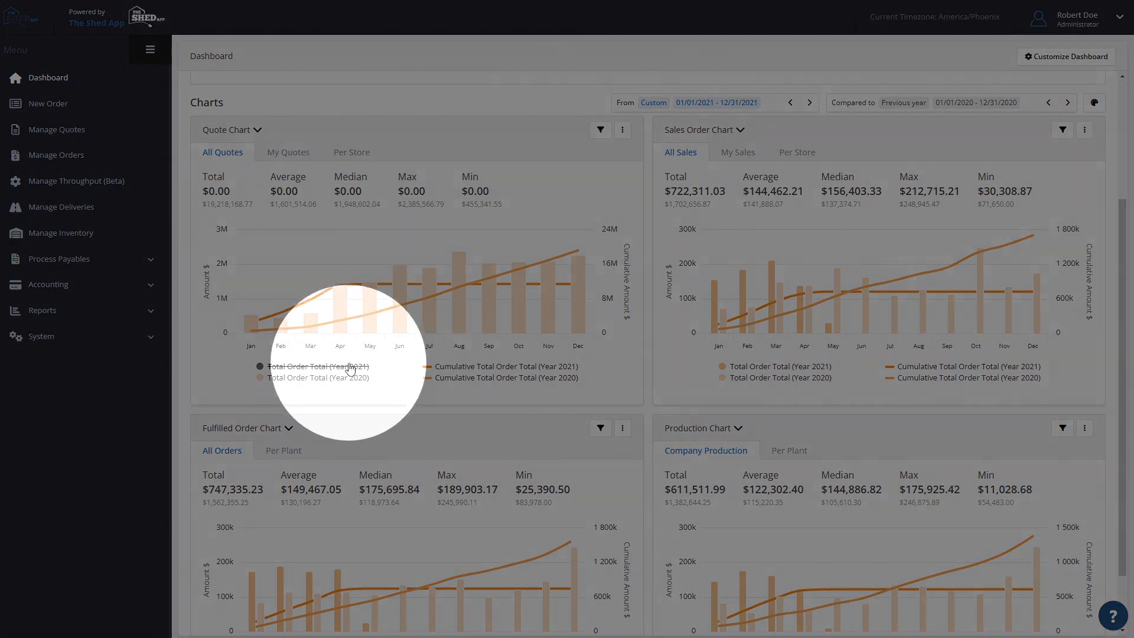
pyautogui.click(350, 369)
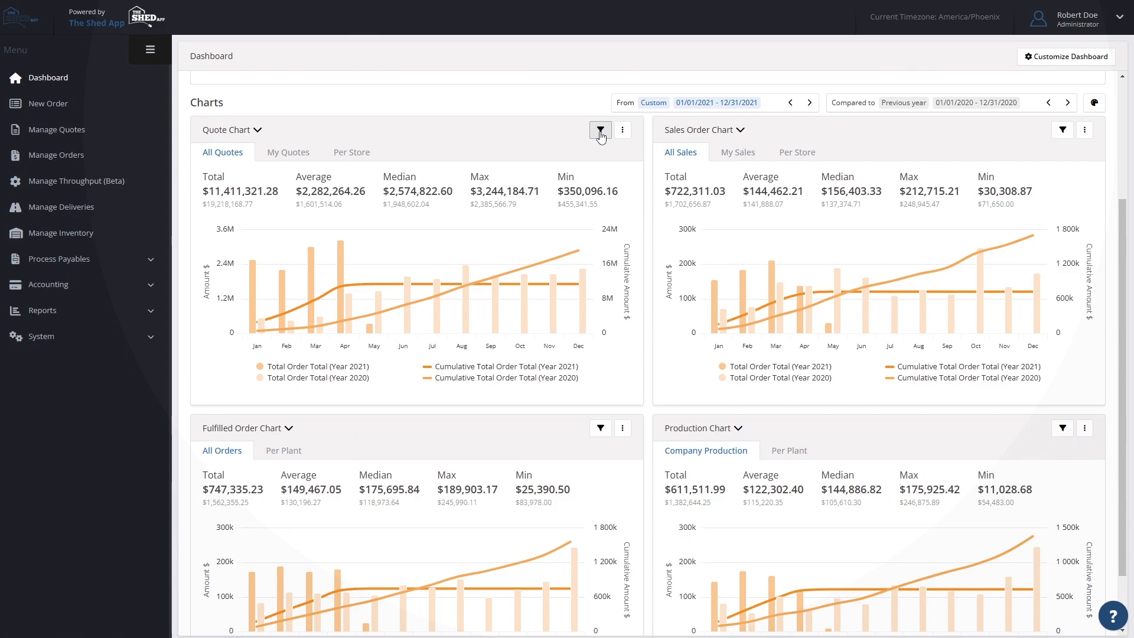
# - Try Date Submitted by Month and Sales Person as the Quote Chart's x-axis
pyautogui.click(600, 131)
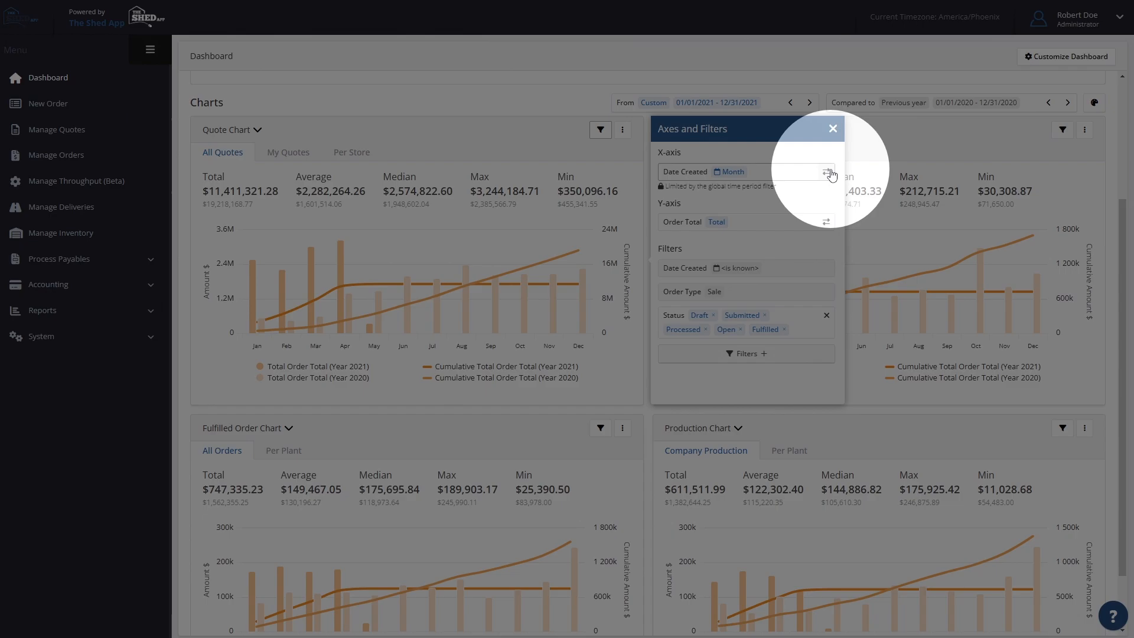
pyautogui.click(826, 172)
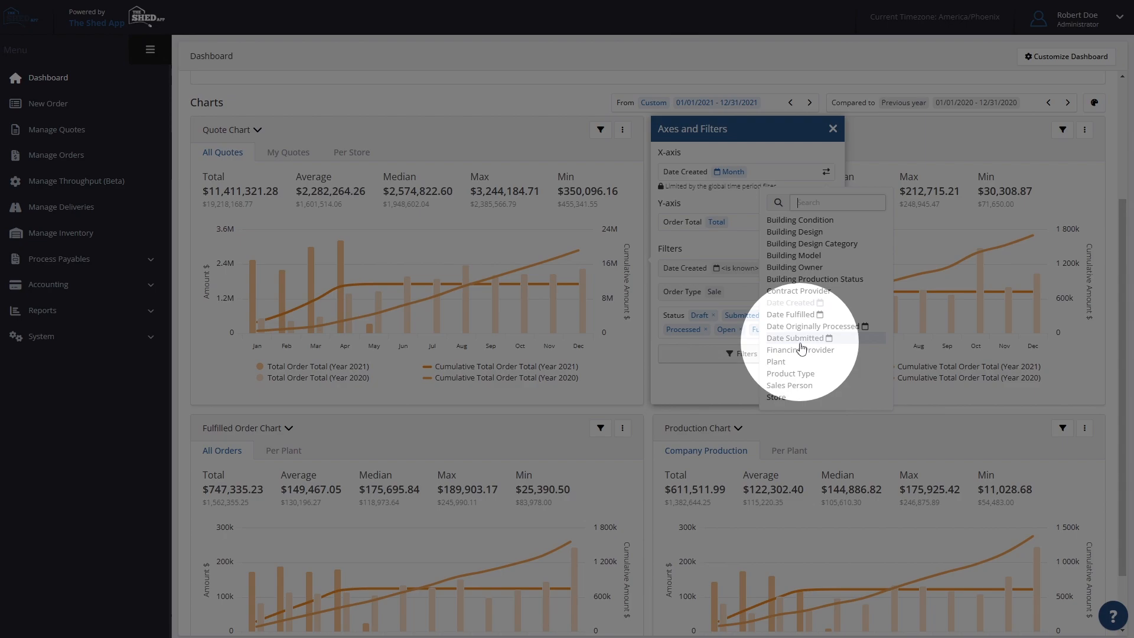
pyautogui.click(796, 339)
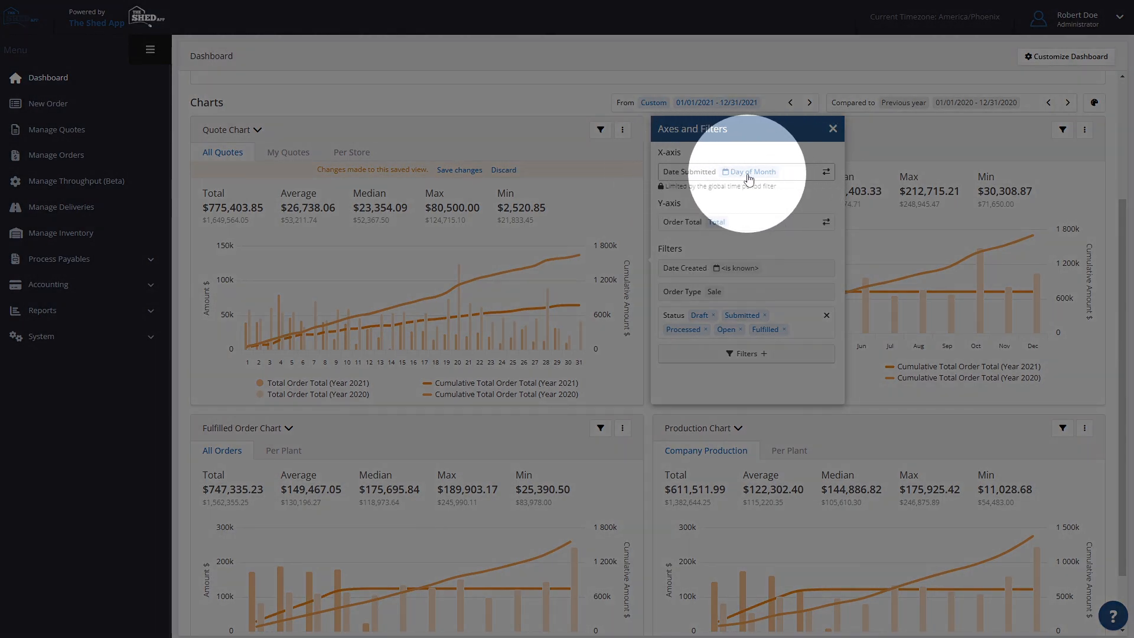
pyautogui.click(748, 173)
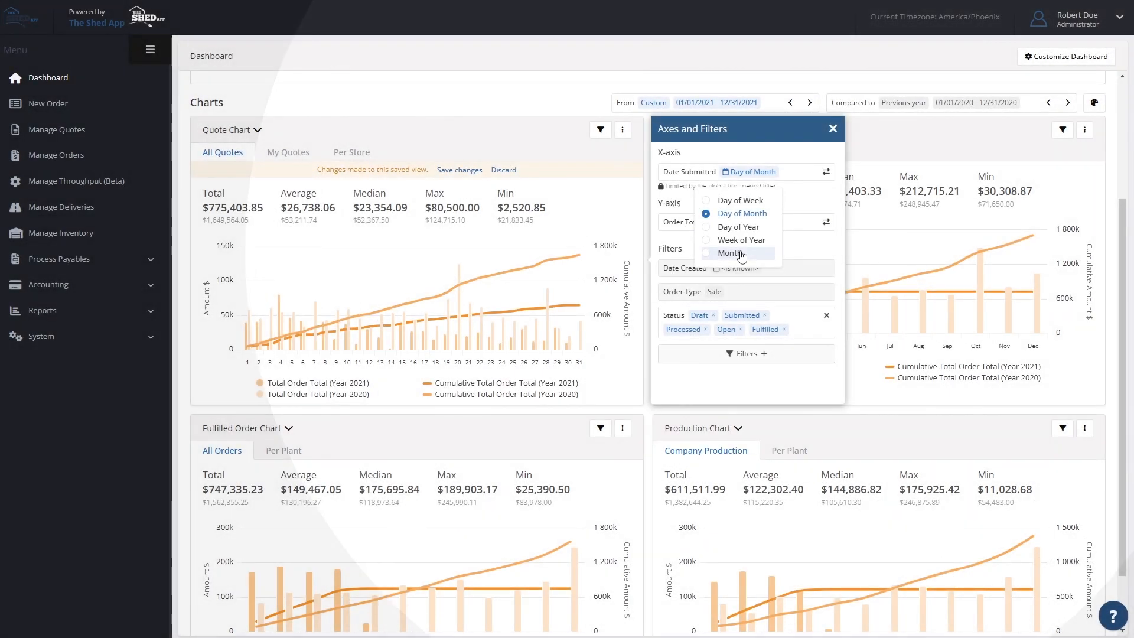
pyautogui.click(729, 253)
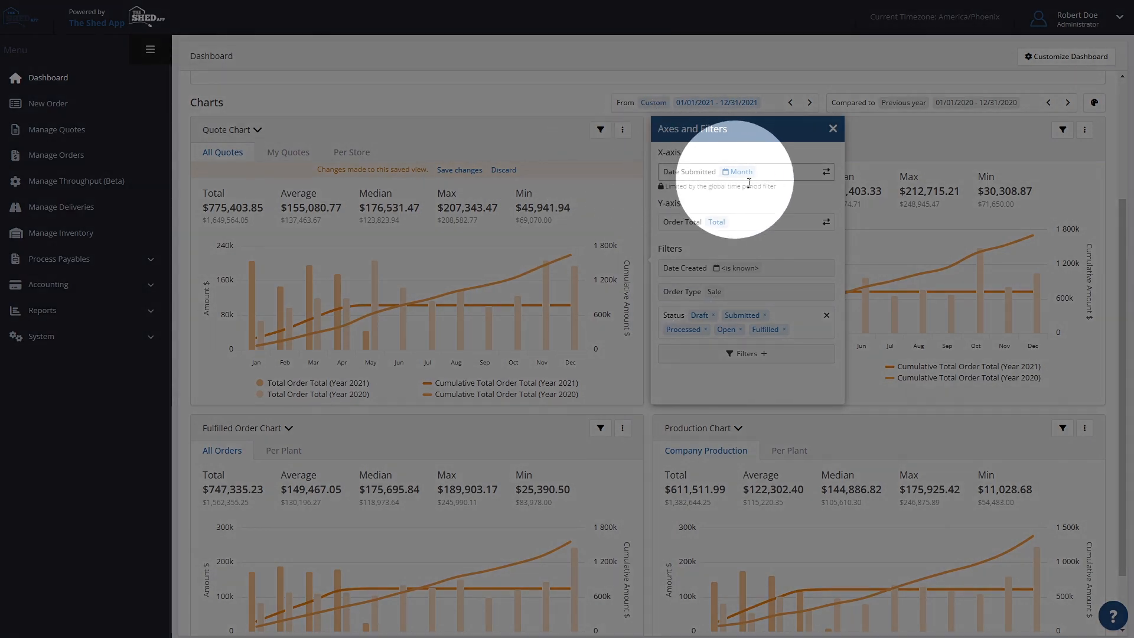
pyautogui.click(826, 172)
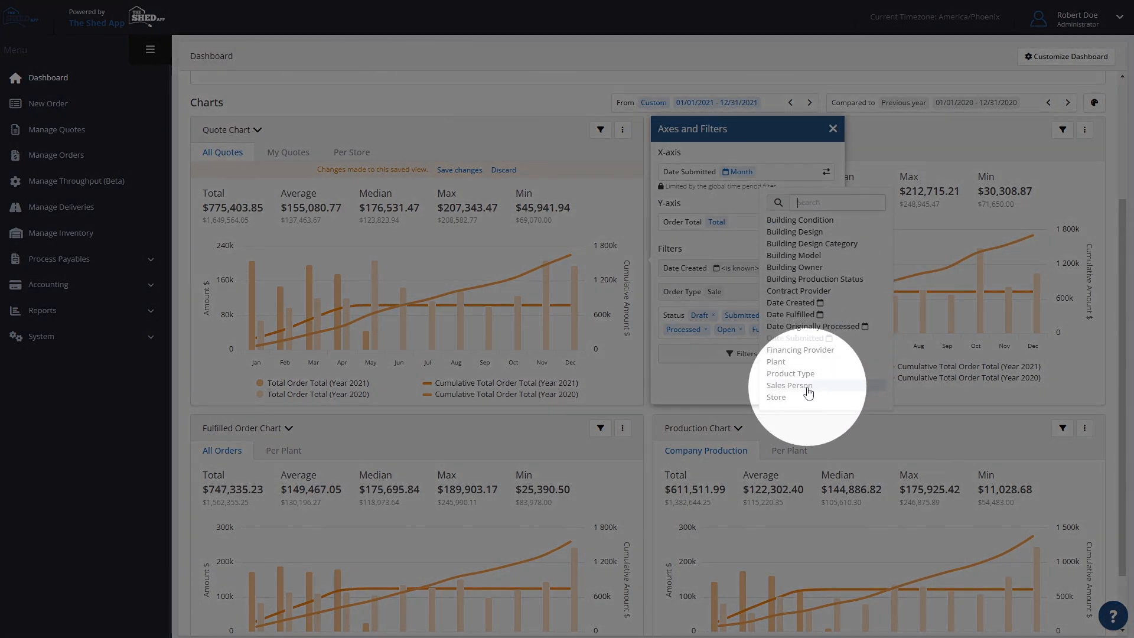
pyautogui.click(791, 385)
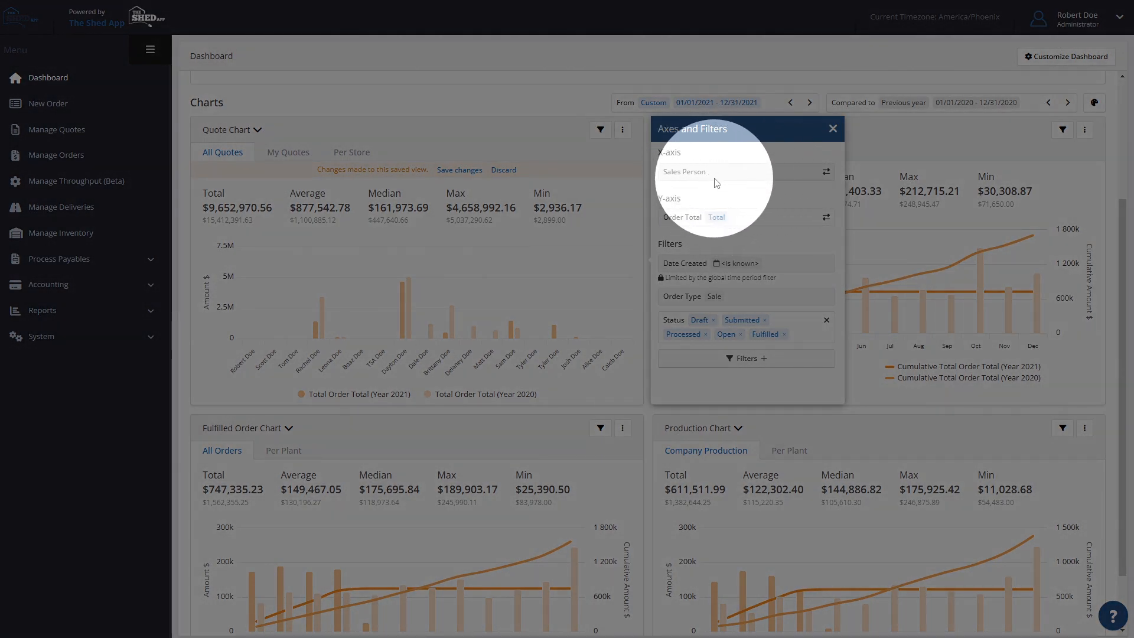
# - Set the Quote Chart's x-axis to Date Created, grouped by Day of Month
pyautogui.click(826, 176)
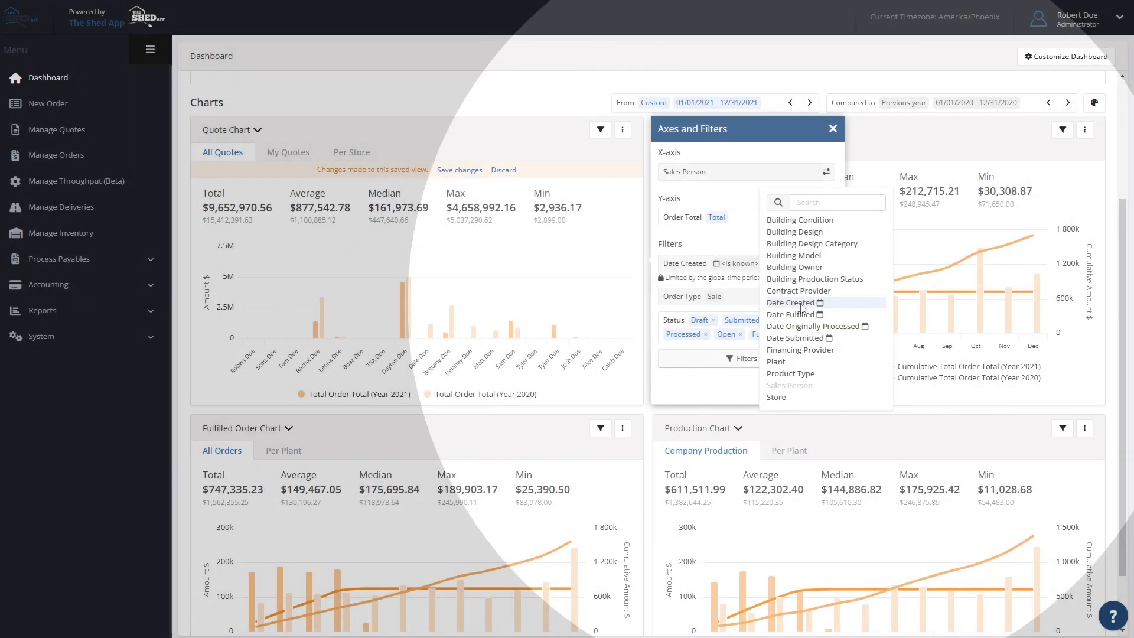
pyautogui.click(791, 302)
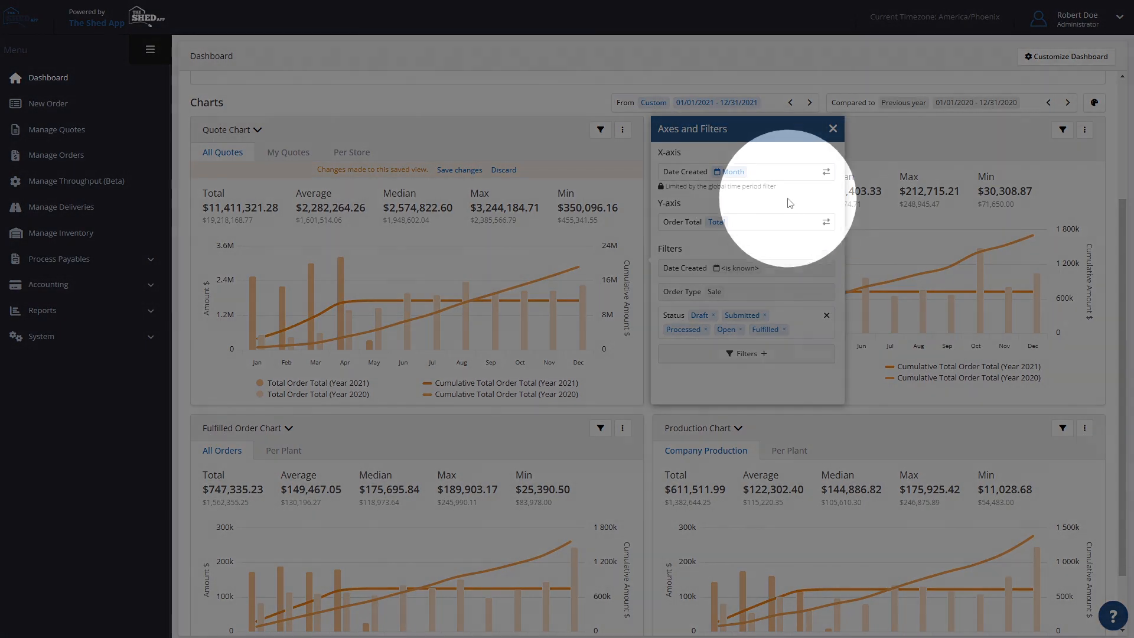
pyautogui.click(734, 174)
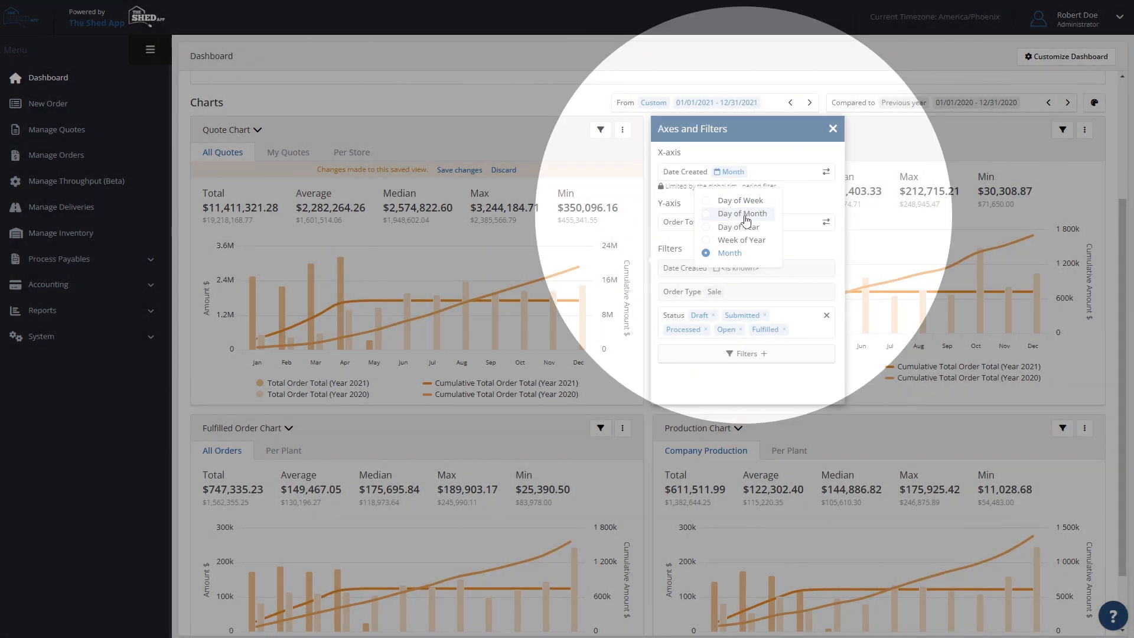
pyautogui.click(745, 217)
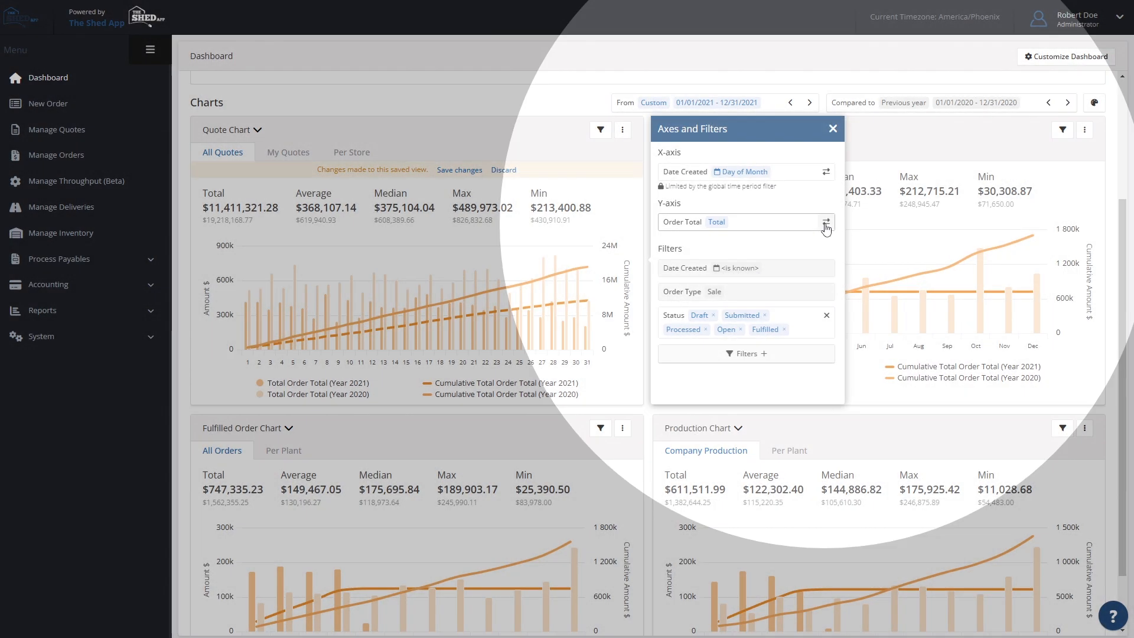
# - Change the Quote Chart's y-axis to the Count of ID and close its axes and filters settings
pyautogui.click(826, 223)
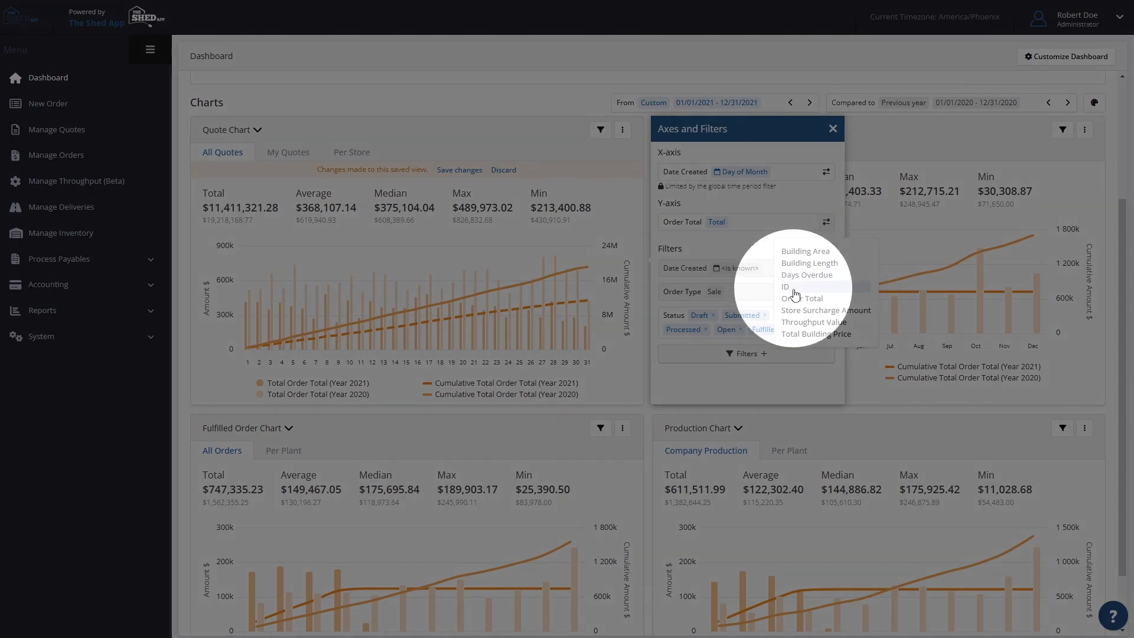
pyautogui.click(816, 287)
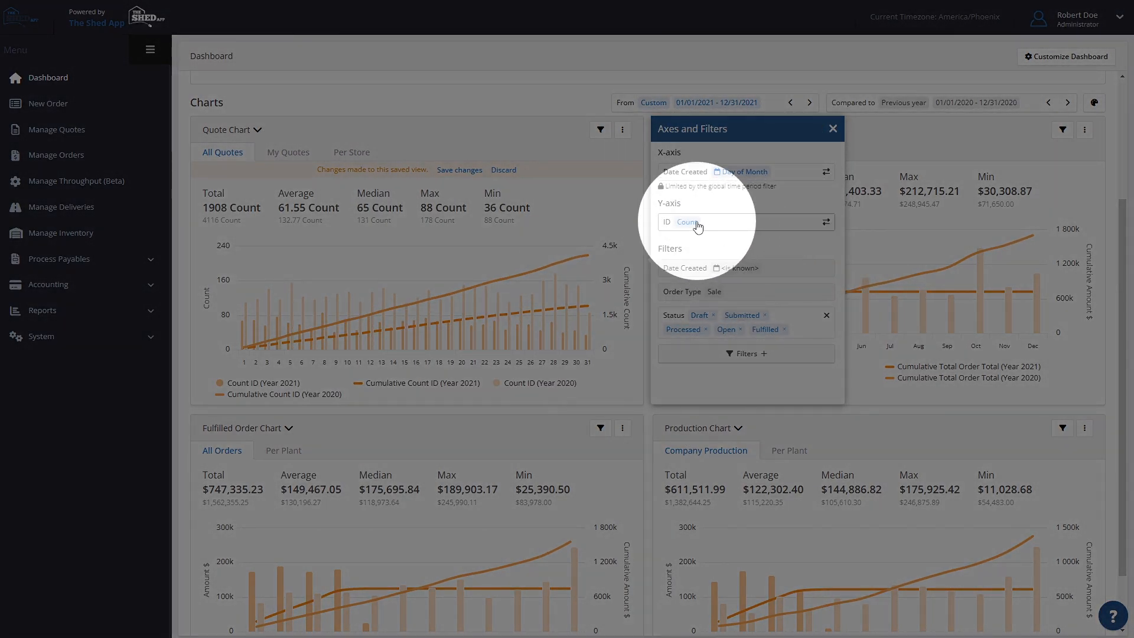
pyautogui.click(696, 224)
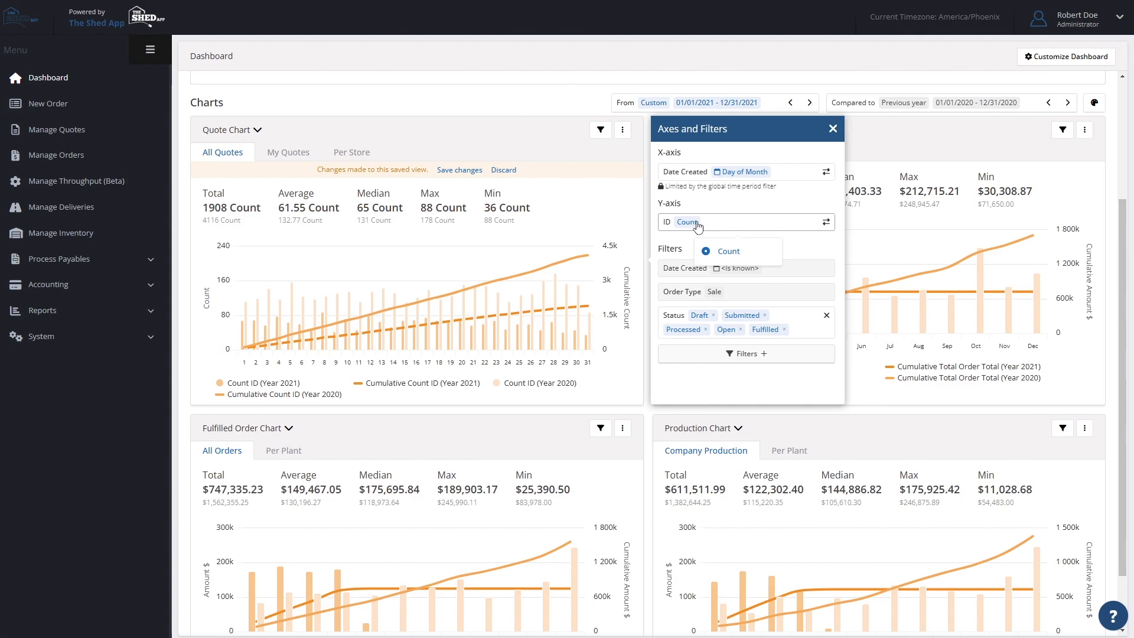
pyautogui.click(727, 212)
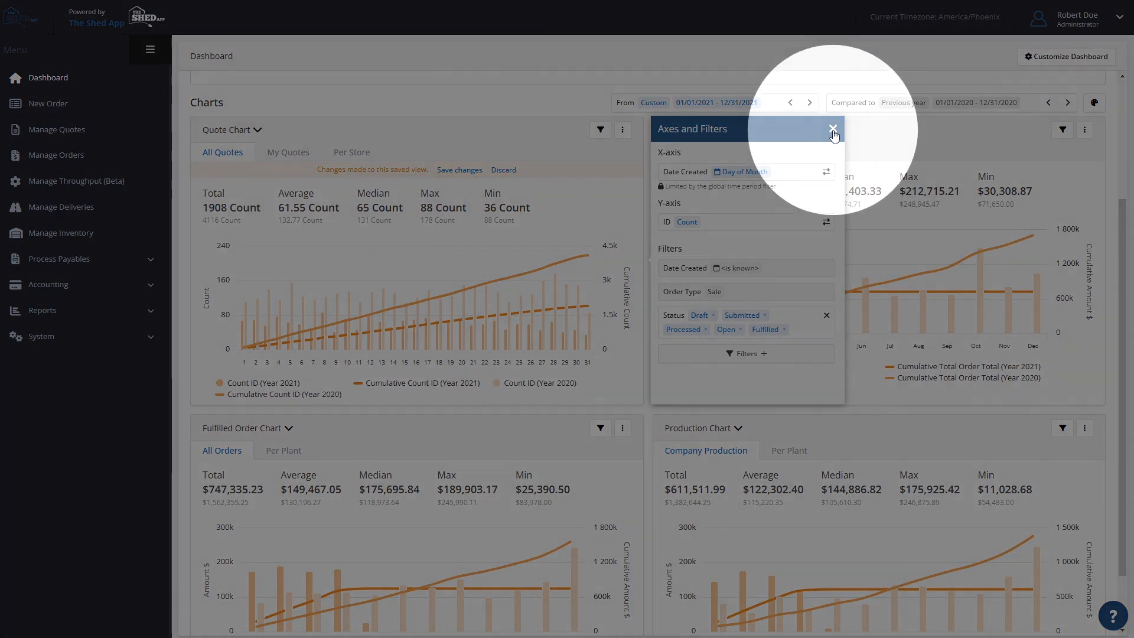
pyautogui.click(832, 129)
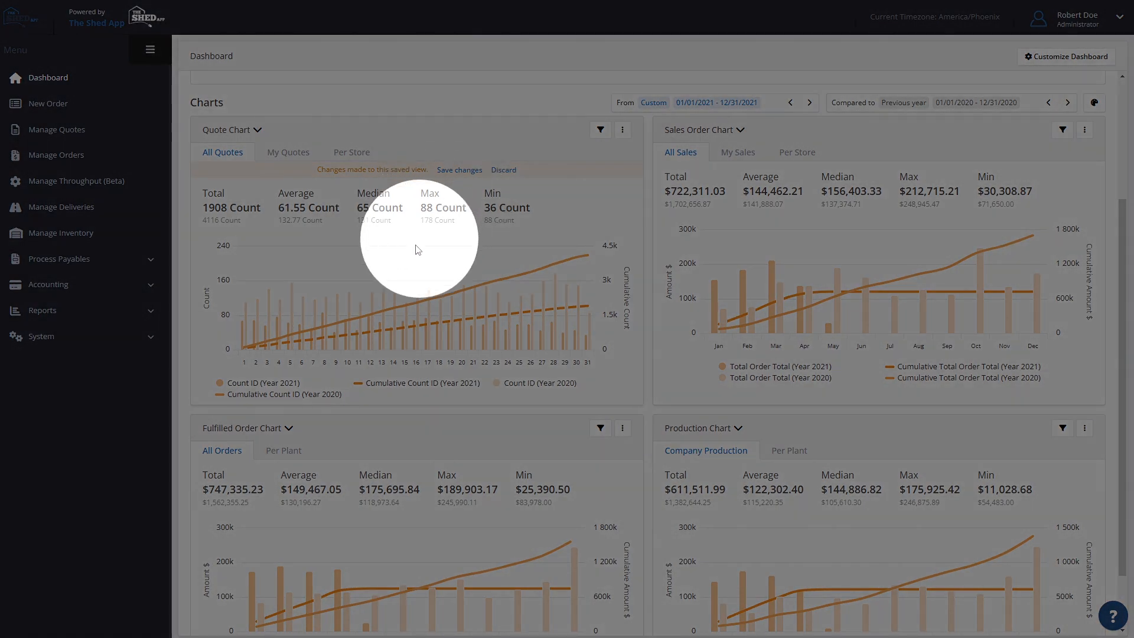
# - Examine the period choices and the additional filters that can be applied to the Quote Chart
pyautogui.moveTo(326, 341)
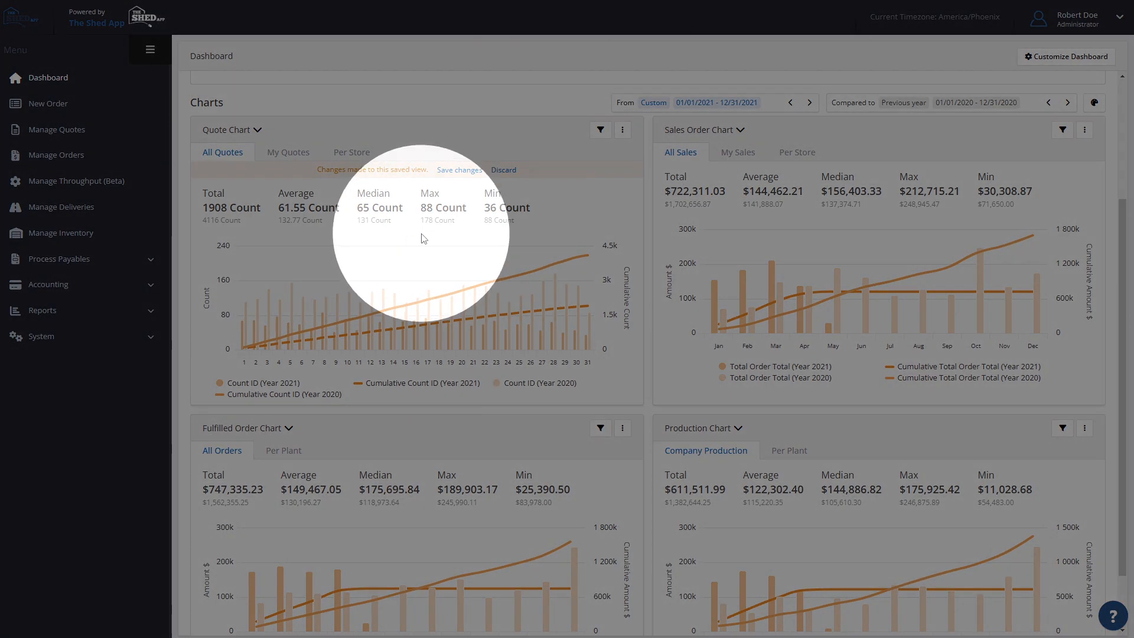
pyautogui.click(654, 103)
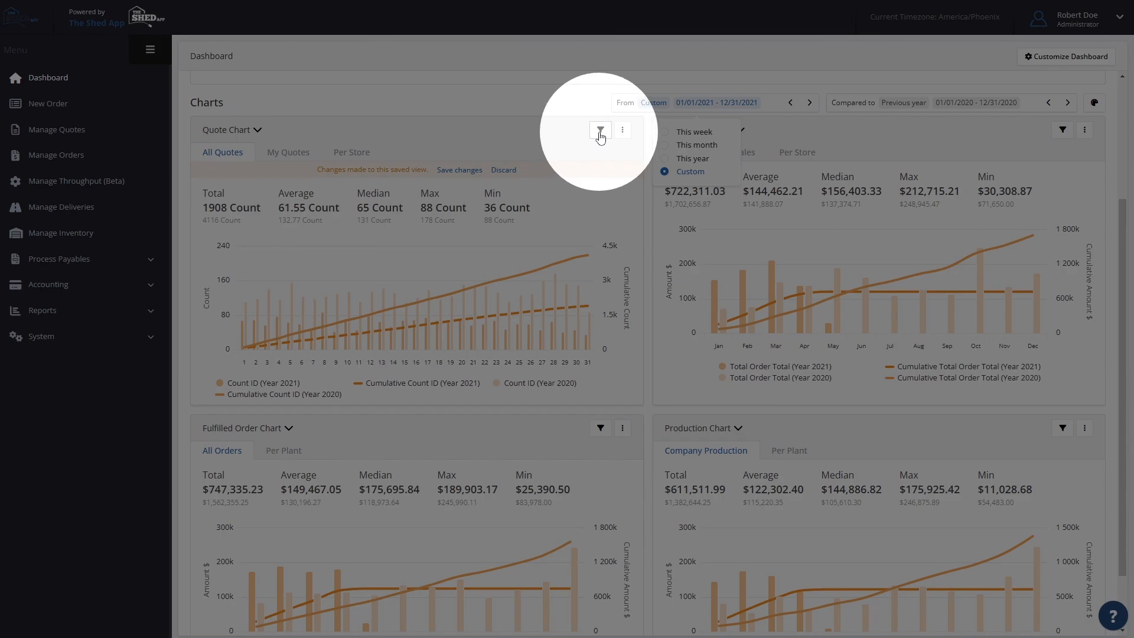
pyautogui.click(600, 131)
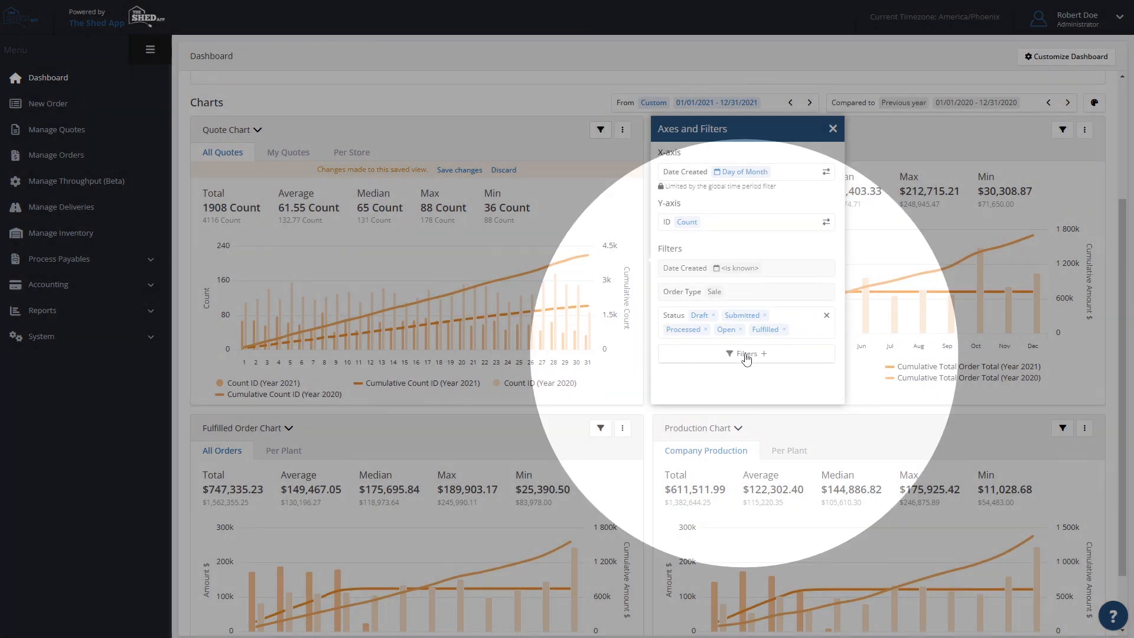
pyautogui.click(739, 354)
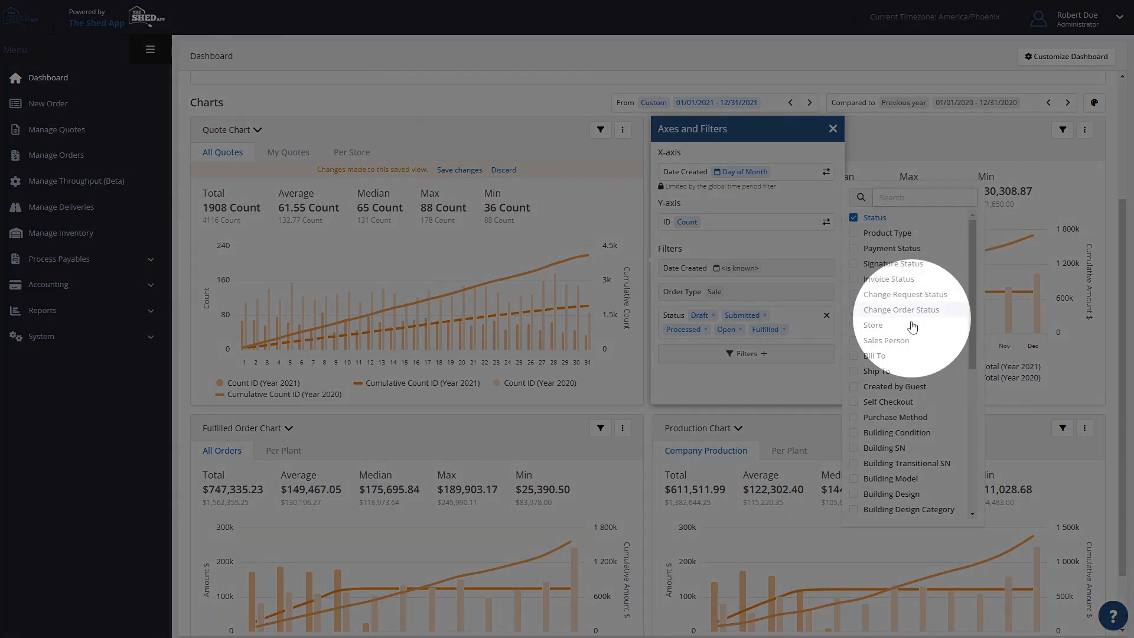
pyautogui.scroll(-5, 920, 436)
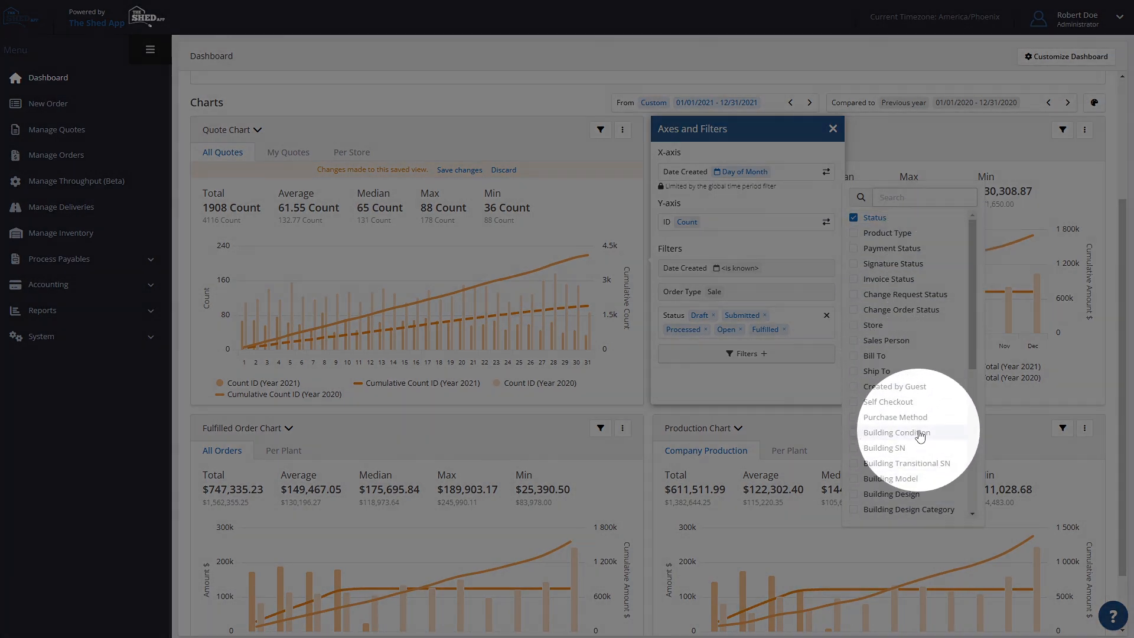
pyautogui.scroll(5, 920, 436)
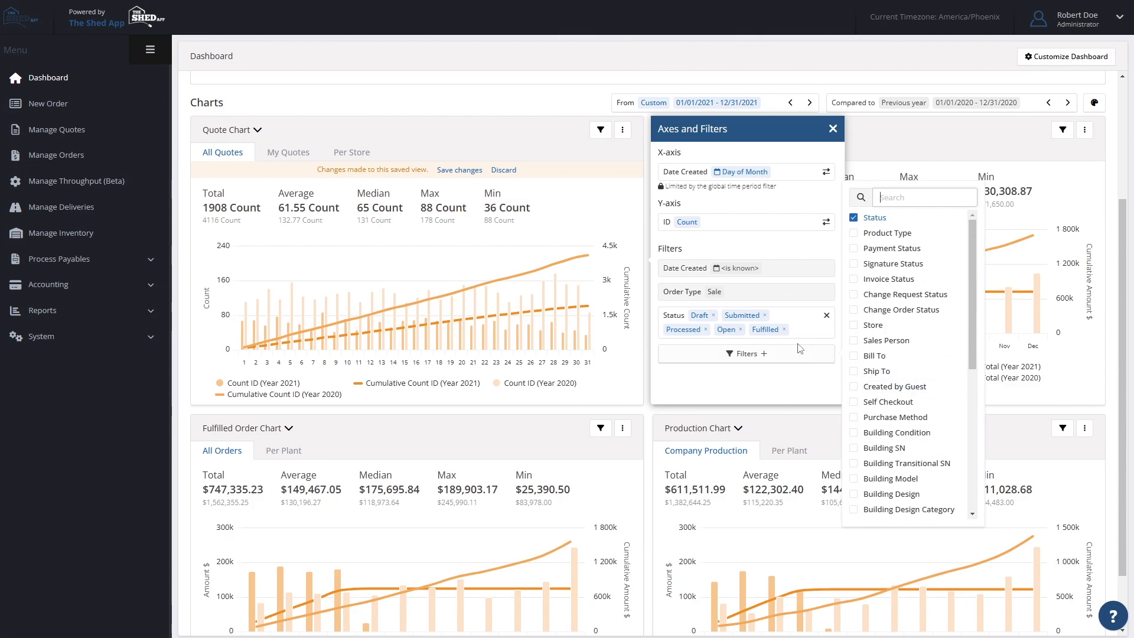
pyautogui.click(763, 135)
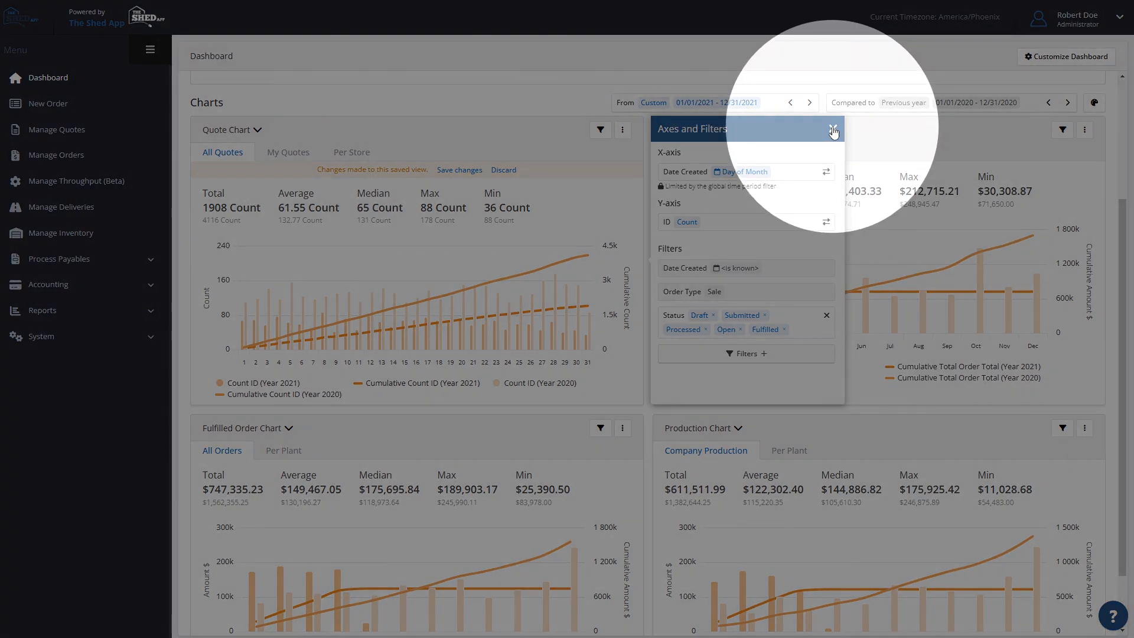
pyautogui.click(833, 130)
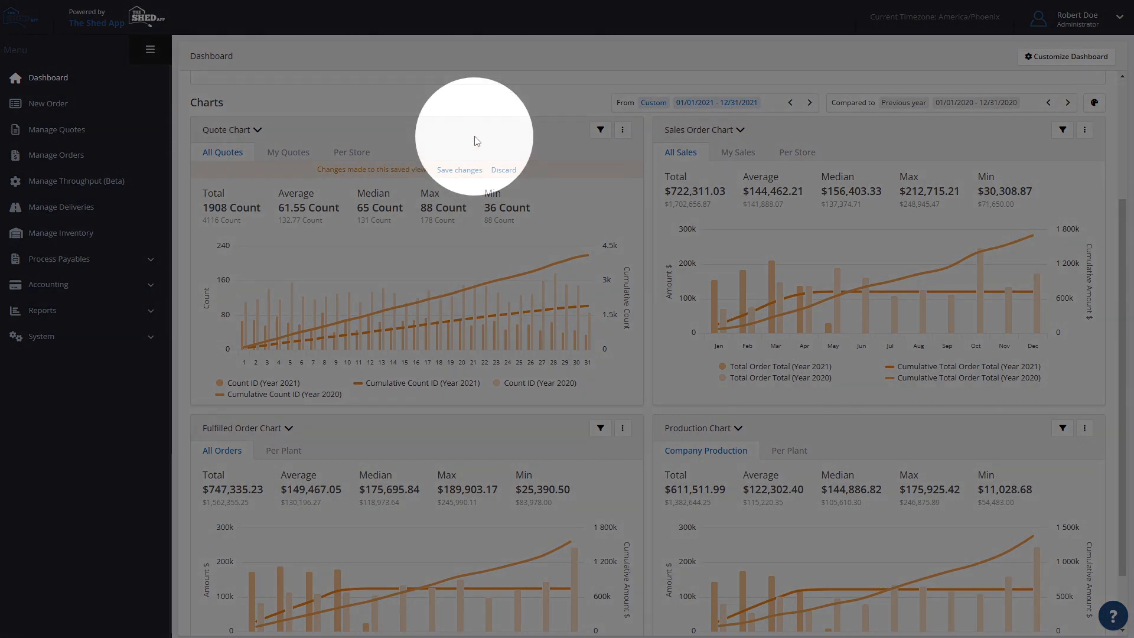
# - View the Quote Chart as My Quotes and Per Store, and check its options for adding and managing views
pyautogui.click(296, 159)
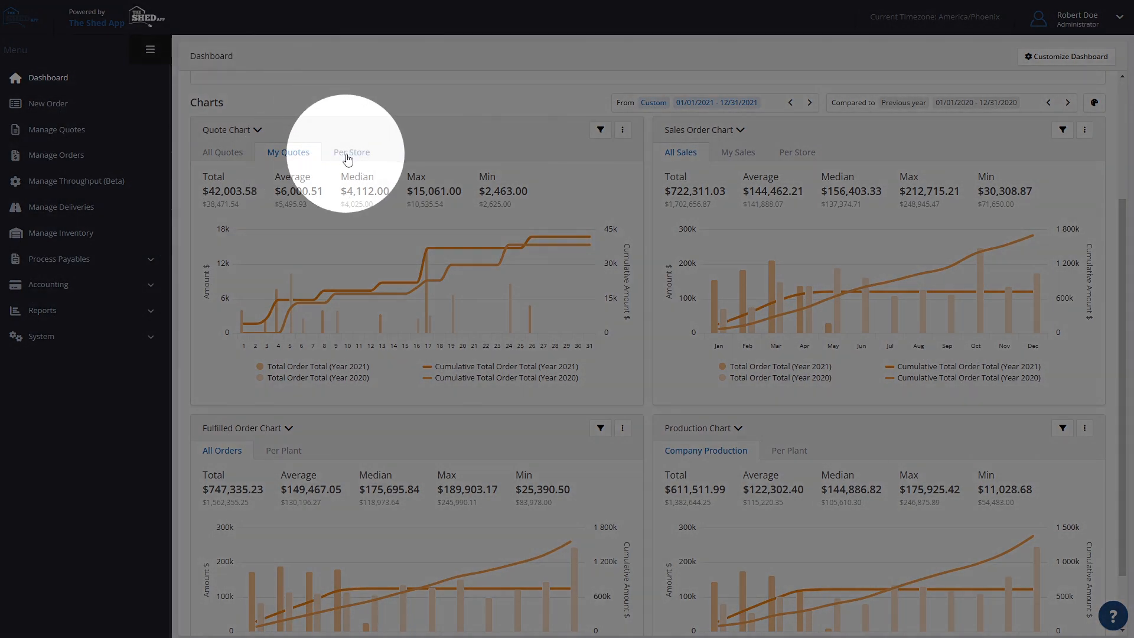
pyautogui.click(347, 158)
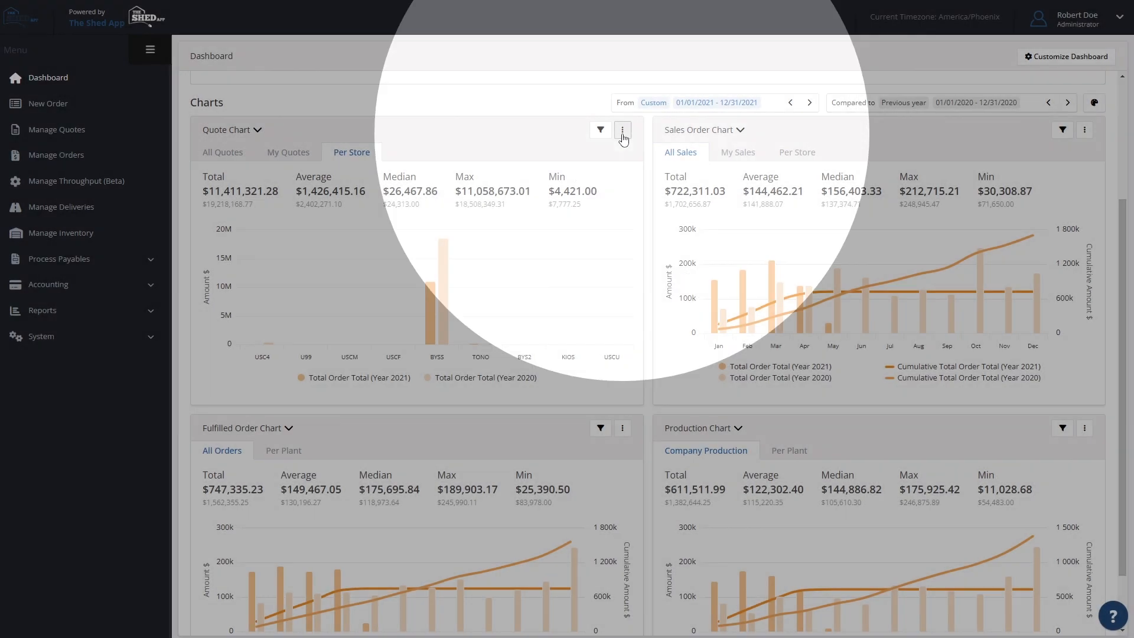
pyautogui.click(622, 131)
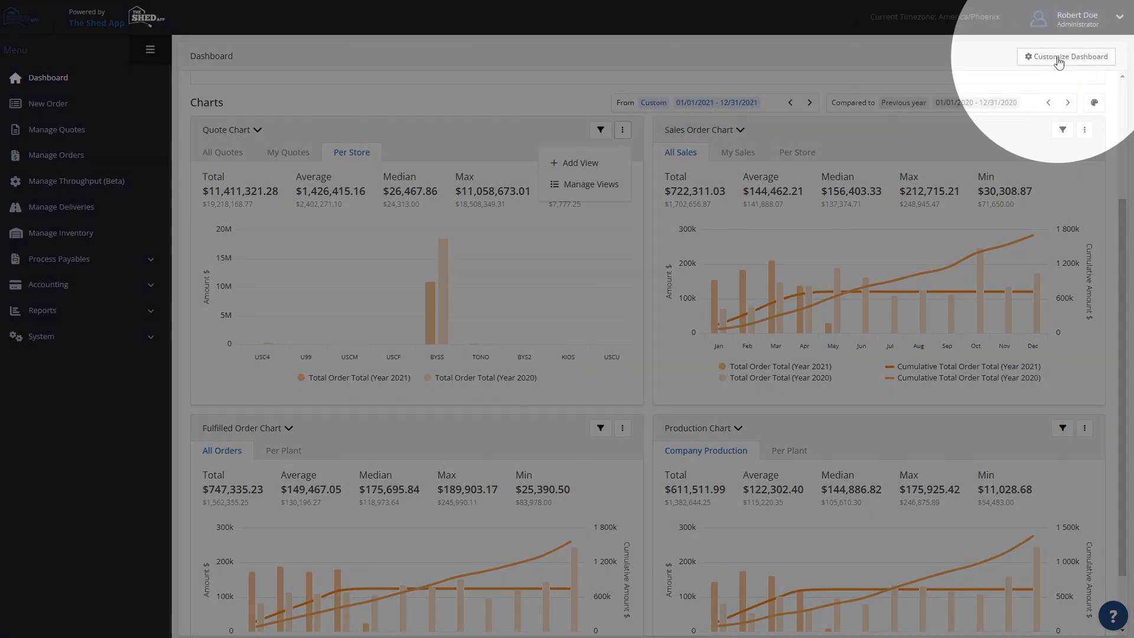
# - Reorder the dashboard charts to Processed Sale, Production, Quote, Fulfilled Sale, and toggle the Production Chart's visibility off and on
pyautogui.click(1058, 59)
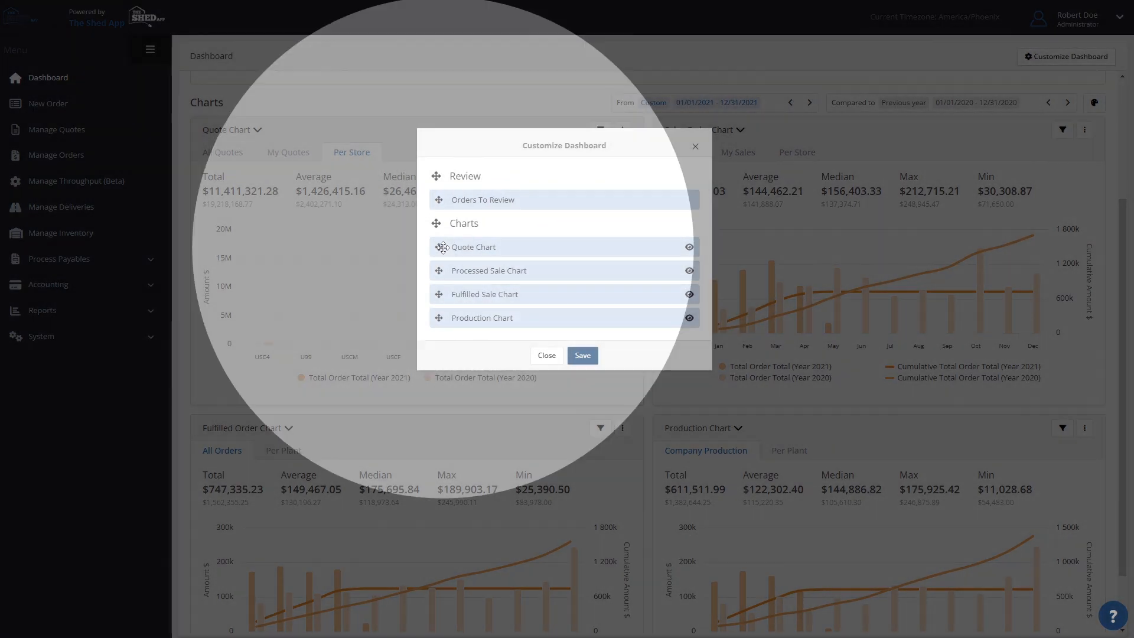
pyautogui.moveTo(442, 247); pyautogui.dragTo(448, 274)
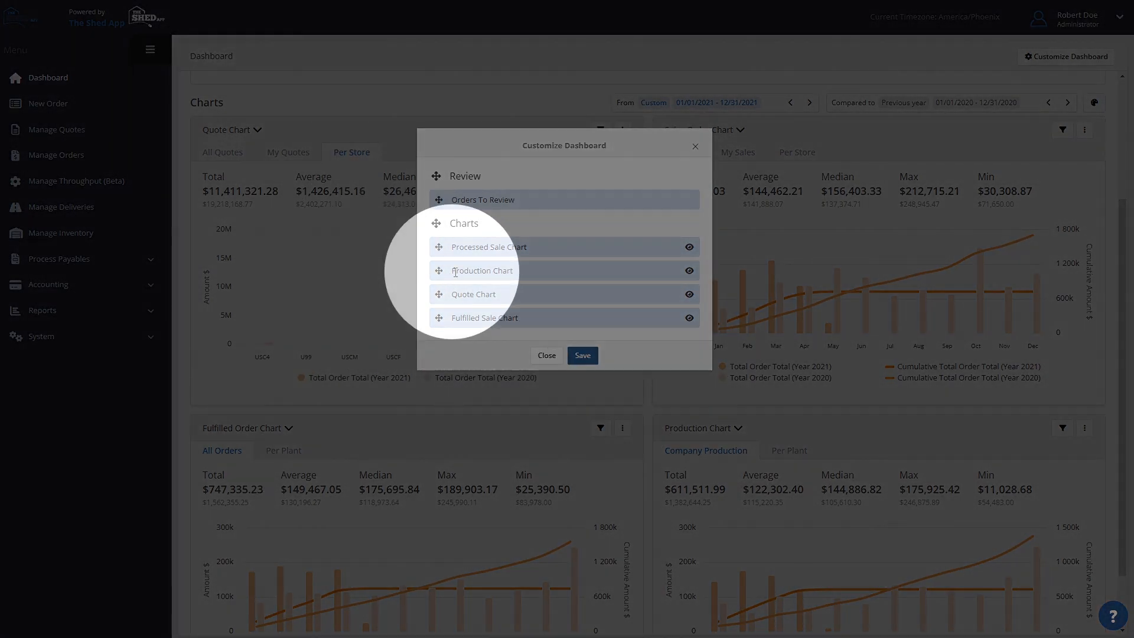
pyautogui.click(689, 271)
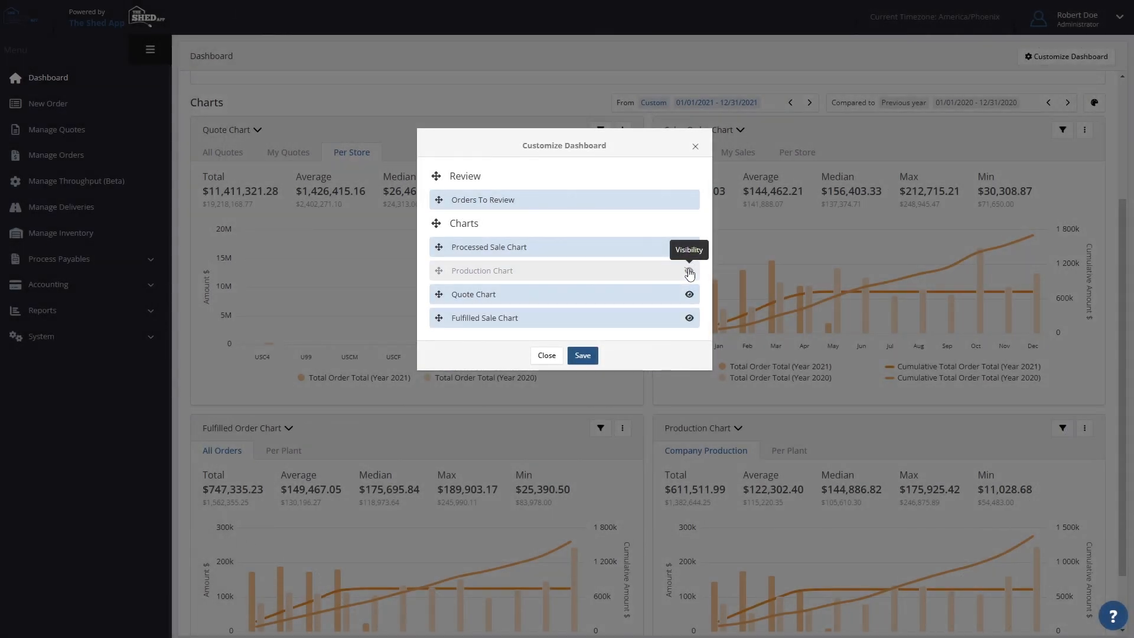
pyautogui.click(690, 271)
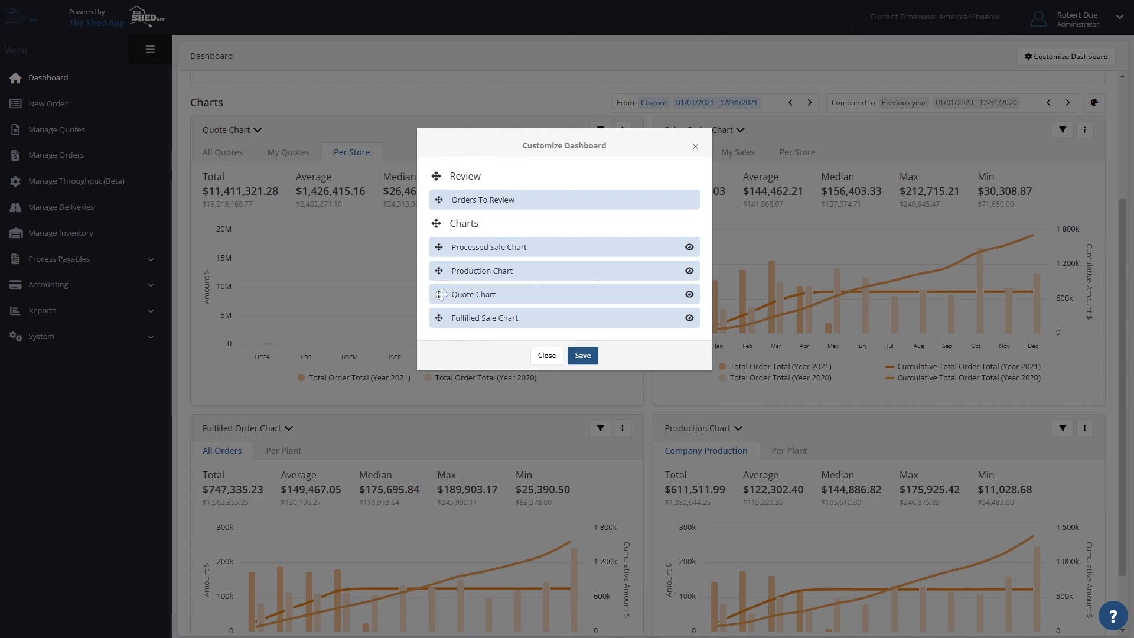
# - Move the Quote Chart back to first place in the chart order and save the dashboard customization
pyautogui.moveTo(441, 294); pyautogui.dragTo(438, 247)
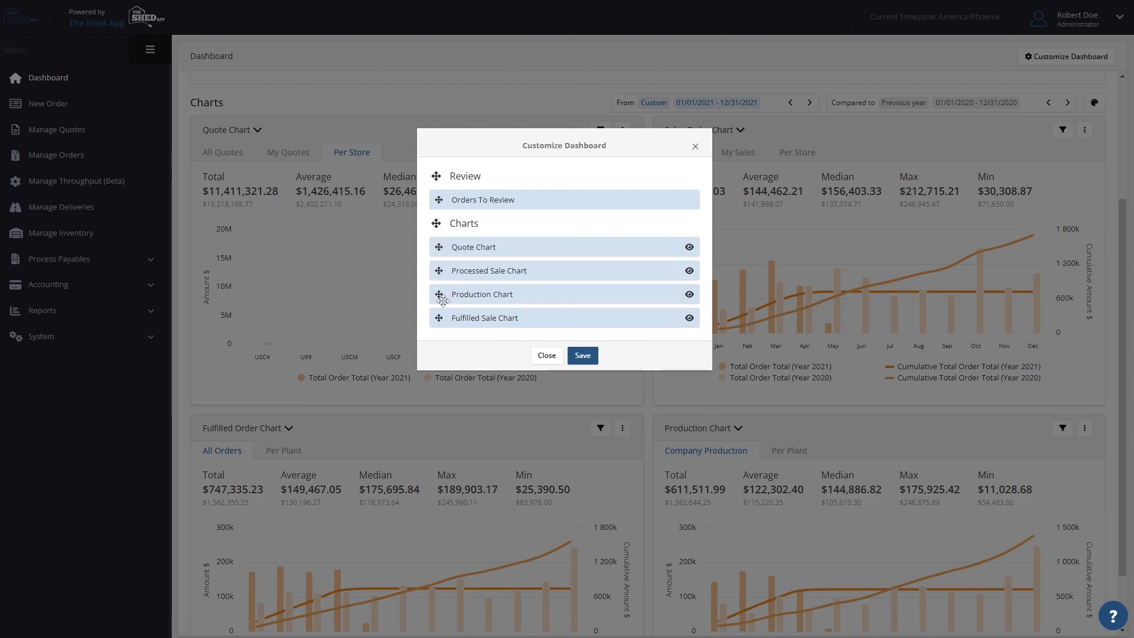
pyautogui.moveTo(439, 319)
pyautogui.mouseDown()
pyautogui.moveTo(444, 306)
pyautogui.moveTo(444, 320)
pyautogui.mouseUp()
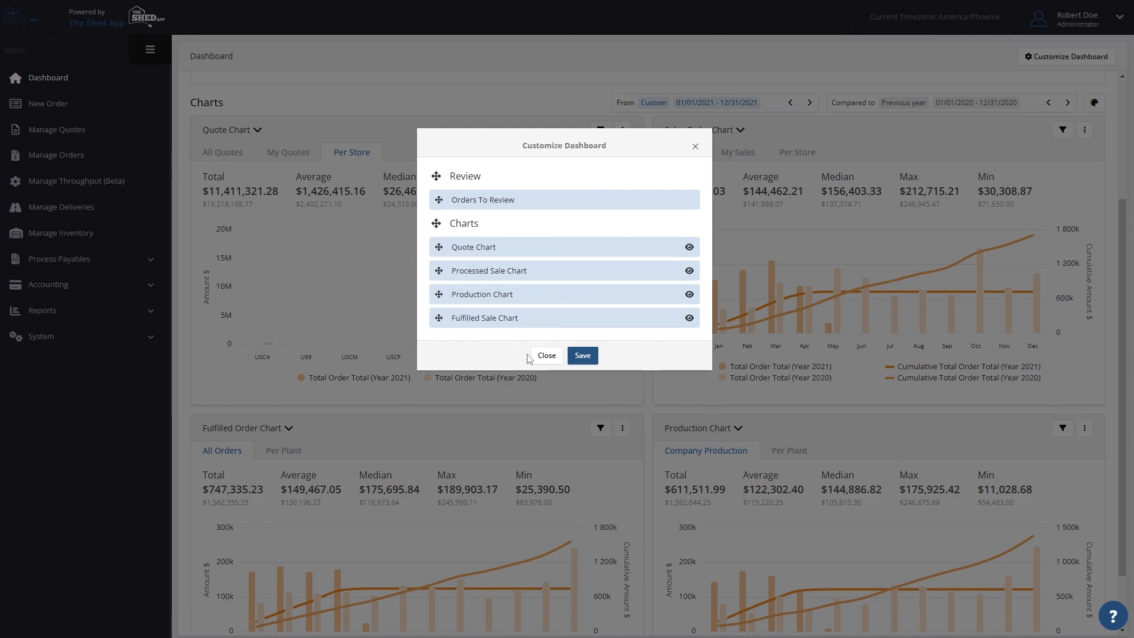
pyautogui.click(588, 356)
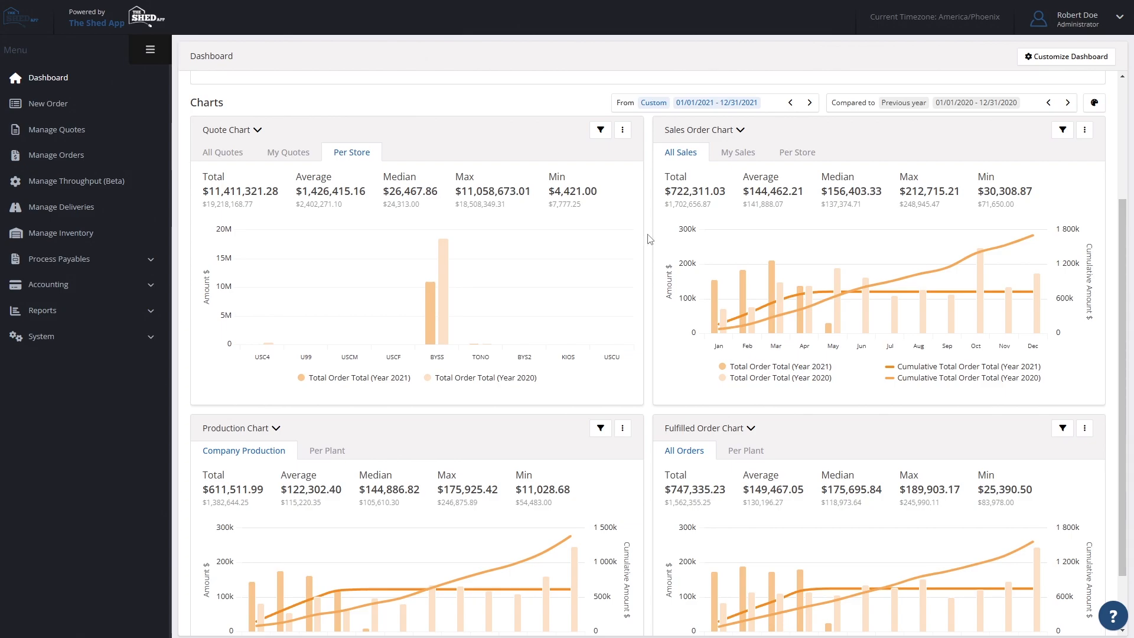
pyautogui.moveTo(741, 346)
pyautogui.scroll(-1, 740, 339)
pyautogui.scroll(-1, 740, 333)
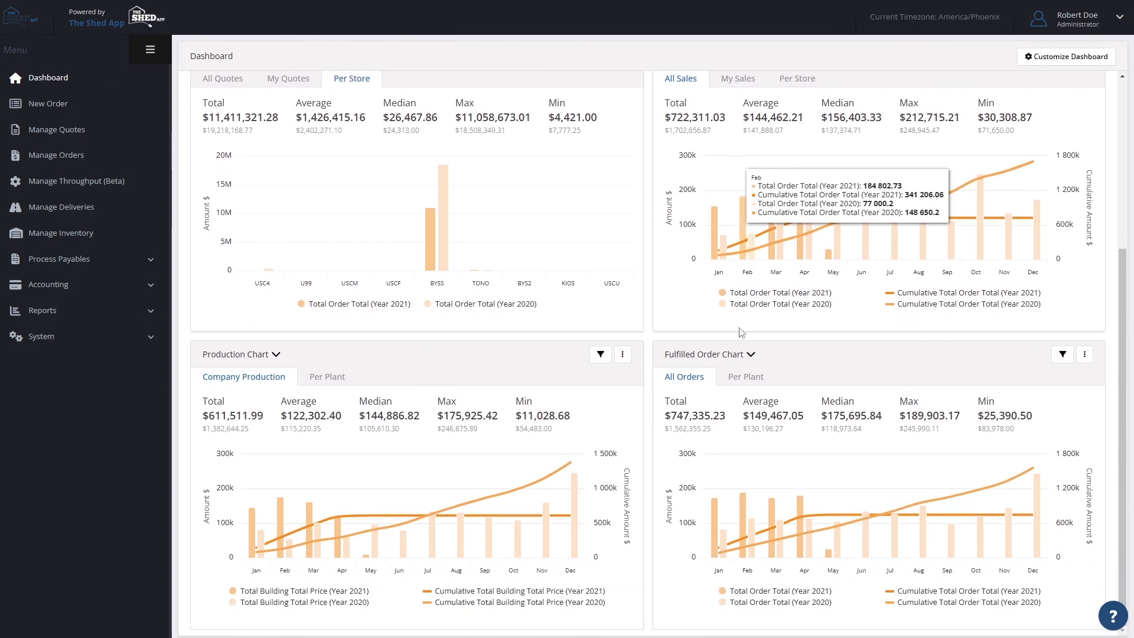
pyautogui.scroll(3, 741, 266)
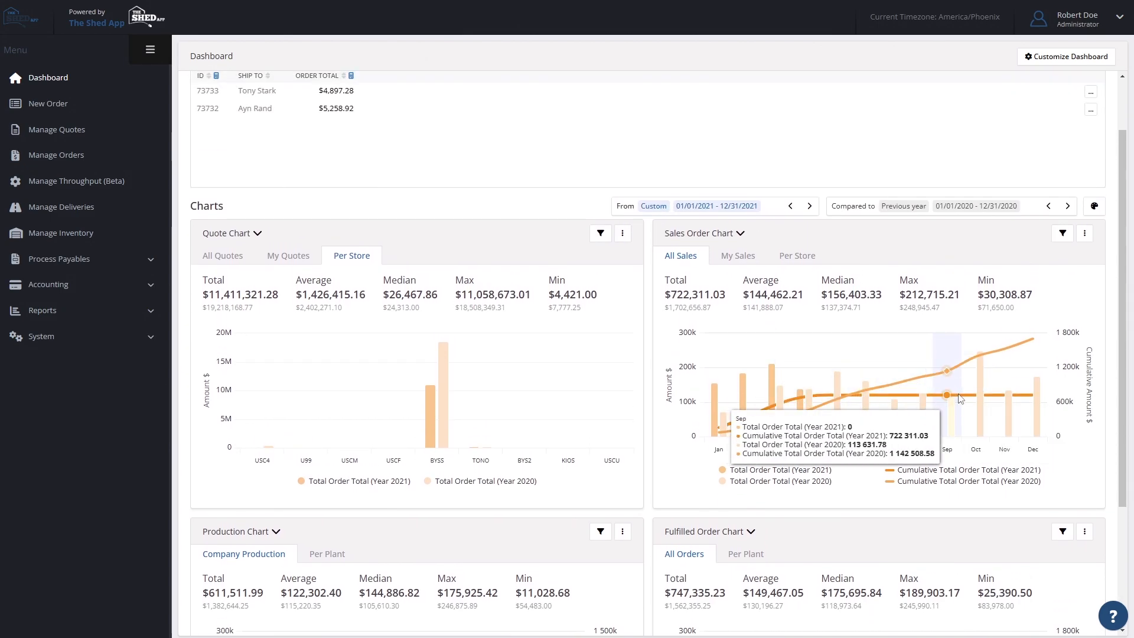